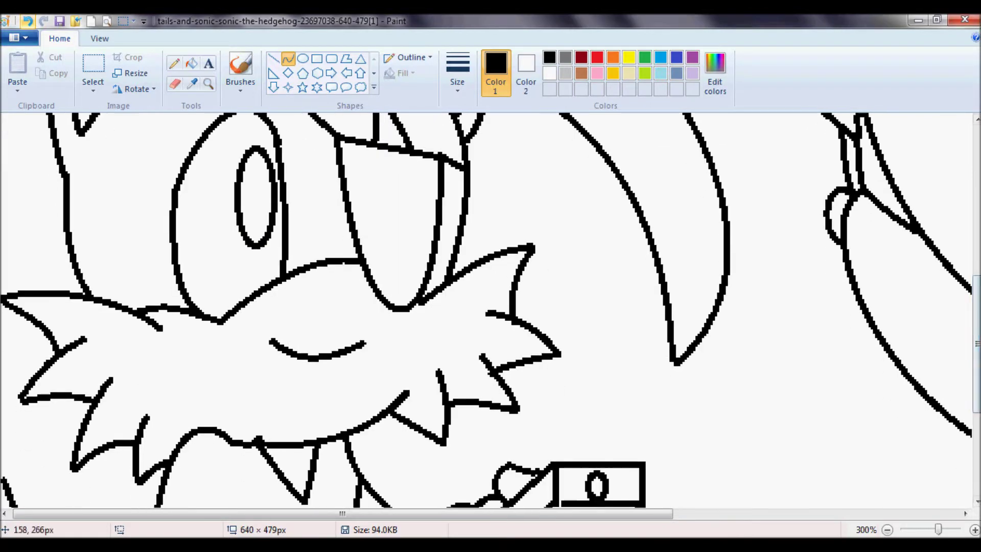
Fill the fox's nose and eye patch with black
left_click(191, 63)
left_click(338, 279)
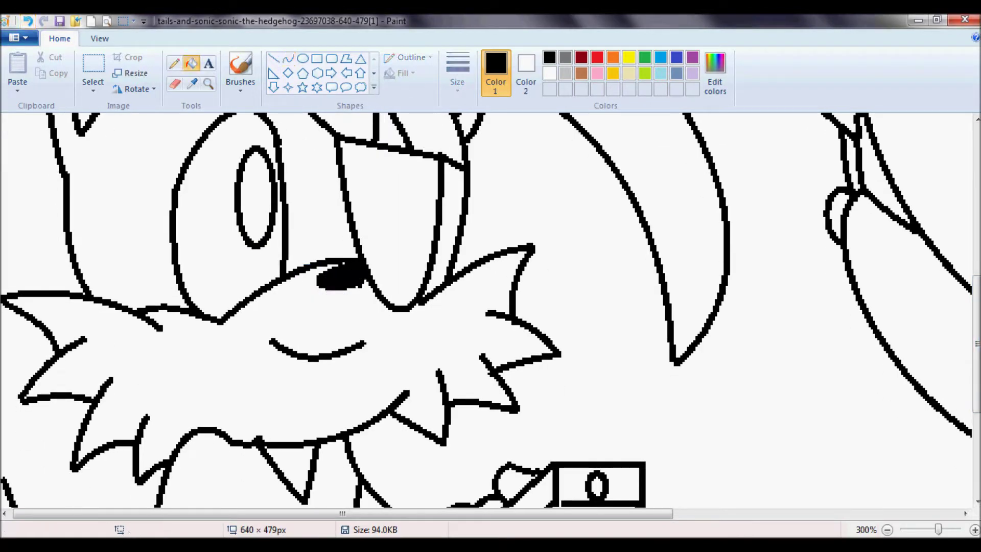
left_click(393, 220)
Widen the canvas to make room for a reference picture beside the line art
scroll(393, 219, "right", 5)
key("ctrl+Page_Down")
key("ctrl+Page_Down")
left_click_drag(465, 290, 647, 290)
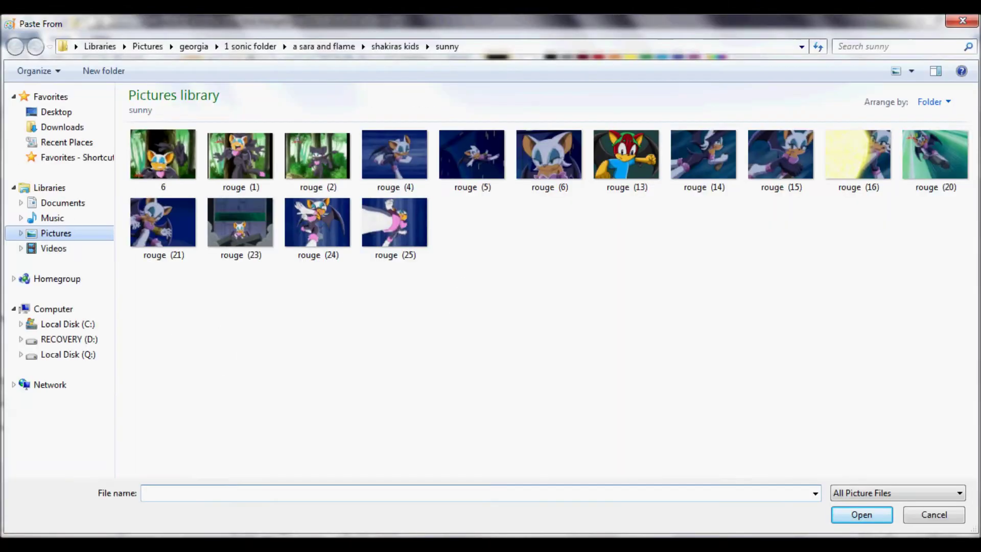
Paste the picture of the seated blue-haired hedgehog from its file and place it beside the line art
left_click(147, 46)
double_click(317, 164)
double_click(858, 260)
left_click(15, 46)
double_click(782, 261)
double_click(241, 164)
double_click(472, 156)
mouse_move(207, 199)
left_mouse_down()
mouse_move(354, 225)
mouse_move(683, 214)
mouse_move(672, 199)
left_mouse_up()
Trim the empty area below the drawing so the canvas height is 477 px
scroll(435, 317, "down", 5)
left_click_drag(436, 517, 436, 389)
left_click_drag(435, 439, 436, 398)
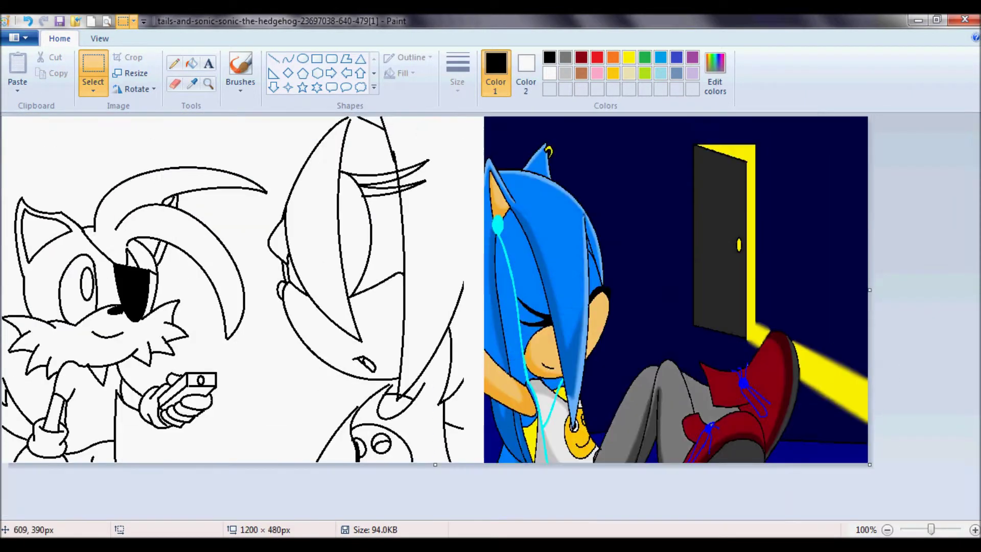
left_click_drag(435, 465, 435, 463)
Draw a vertical light grey line that closes off the line art's edge facing the reference picture
left_click(565, 73)
left_click(273, 59)
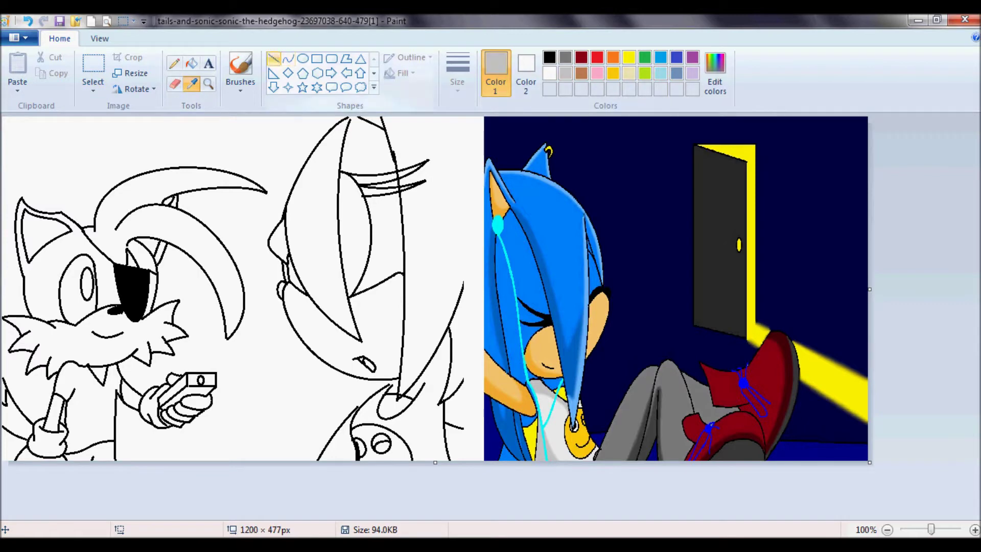
mouse_move(462, 129)
left_mouse_down()
mouse_move(471, 128)
mouse_move(463, 117)
left_mouse_up()
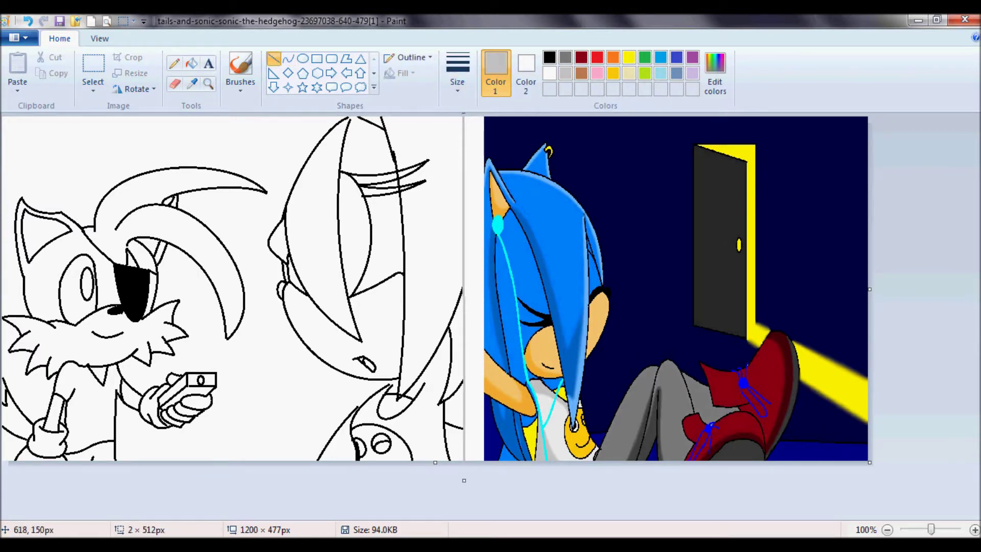
left_click_drag(469, 261, 467, 197)
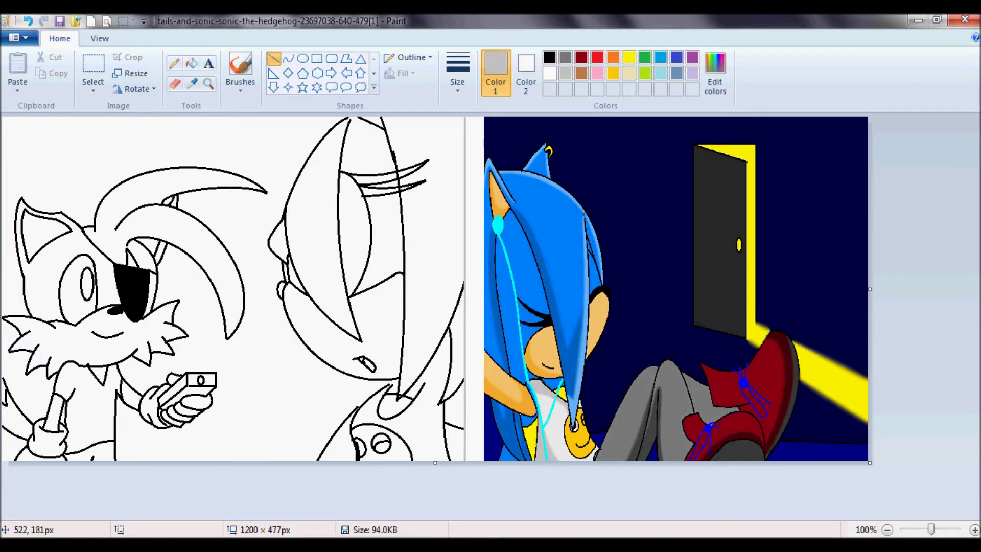
Fill the hedgehog's hair with the blue sampled from the reference picture, and the eyelashes with black
left_click(192, 84)
left_click(542, 230)
left_click(191, 63)
left_click(311, 215)
left_click(434, 230)
left_click(276, 240)
key("ctrl+z")
key("ctrl+y")
key("ctrl+y")
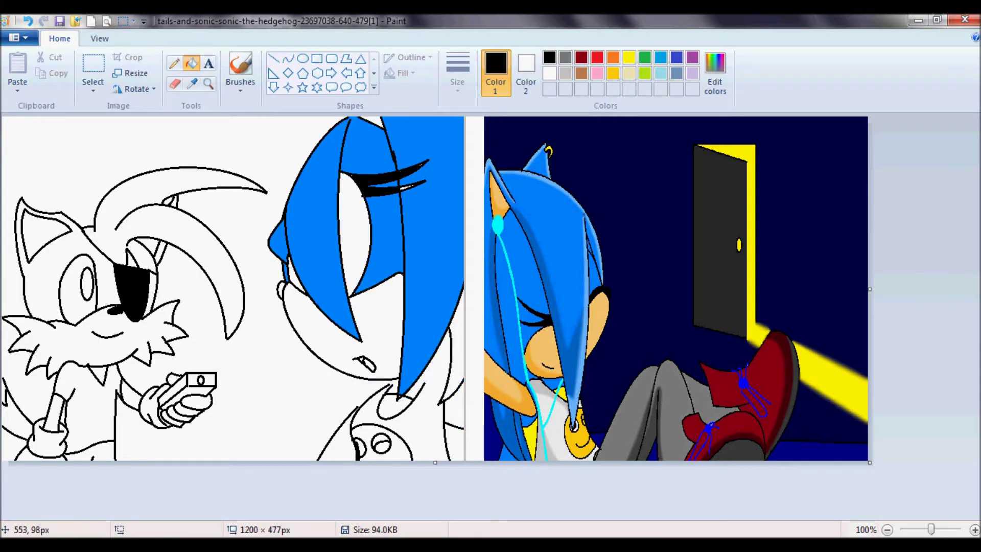
left_click(326, 265)
left_click(454, 353)
Fill the hedgehog's yellow clothing parts, orange smiley and tan face with colours sampled from the reference picture
left_click(192, 84)
left_click(751, 230)
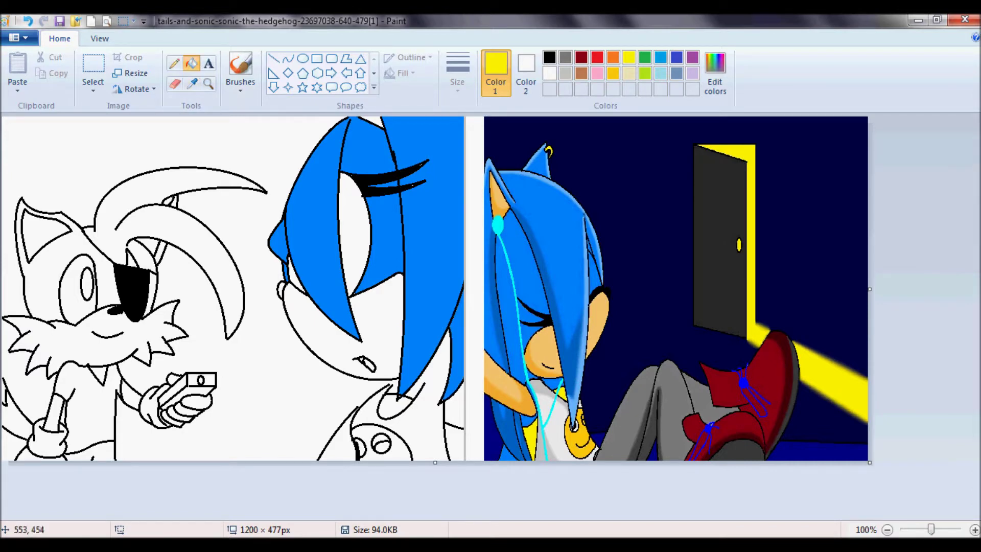
left_click(193, 83)
left_click(573, 332)
left_click(332, 316)
Erase the tip of the hedgehog's long front hair strand where it overlaps the yellow strap
left_click(208, 84)
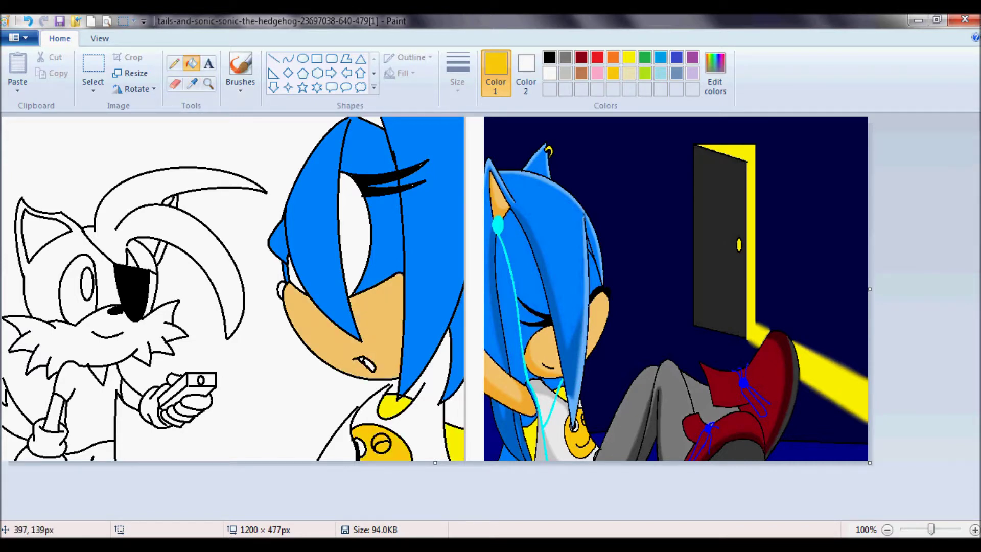
left_click(409, 388)
left_click(424, 385)
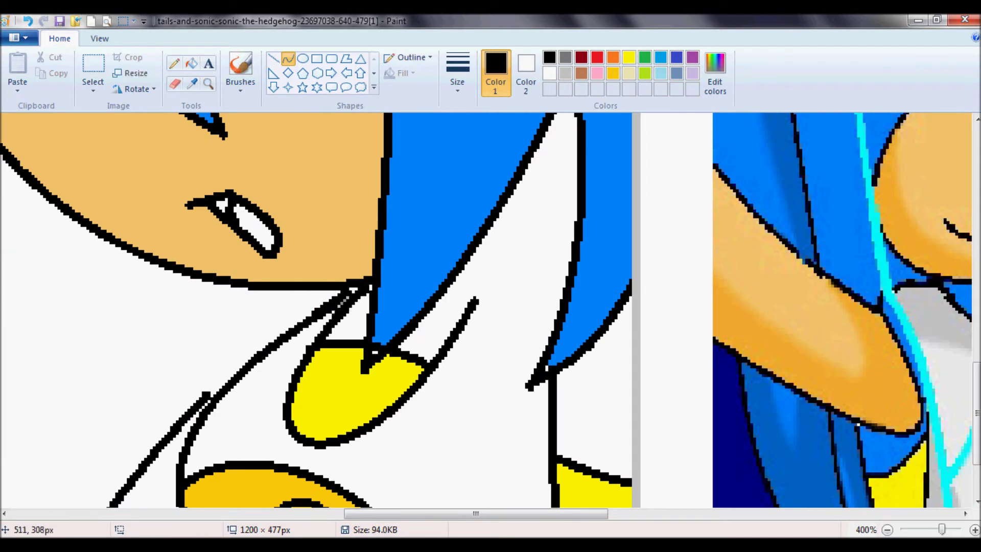
left_click(175, 84)
mouse_move(390, 218)
left_mouse_down()
mouse_move(369, 356)
mouse_move(501, 184)
left_mouse_up()
scroll(501, 184, "down", 2)
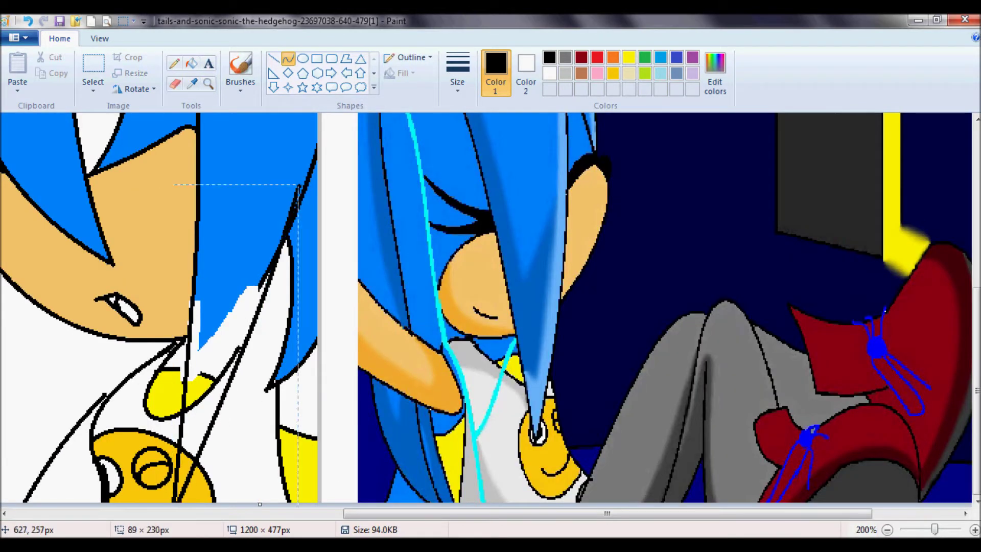
Outline the longer hair strands with red curves reaching down to the drawing's lower edge
left_click(597, 57)
left_click_drag(314, 131, 187, 504)
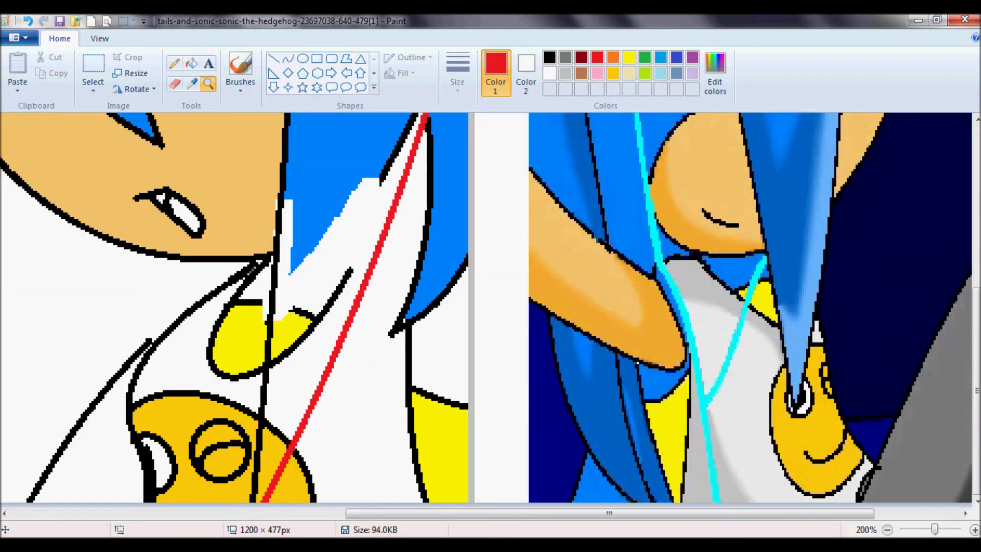
left_click_drag(281, 248, 276, 392)
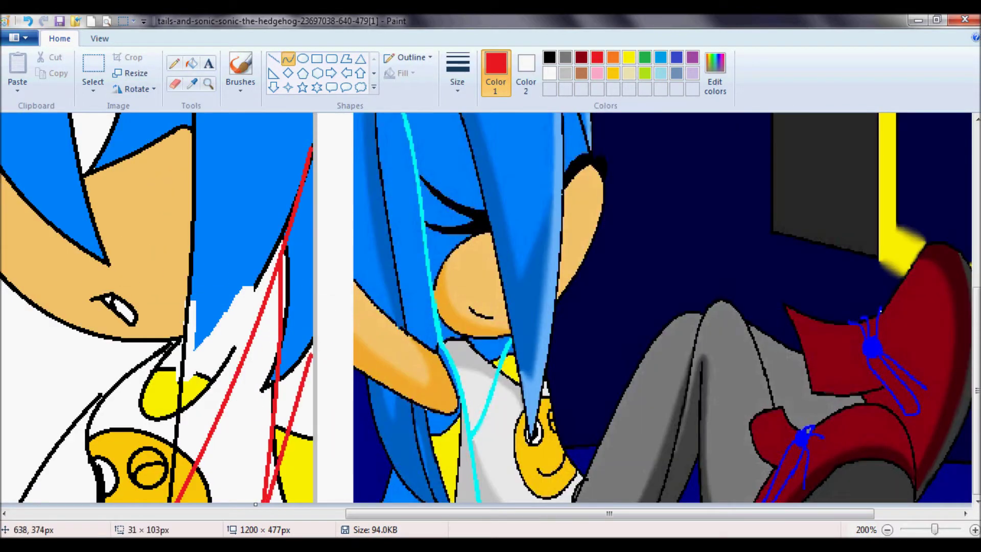
Fill the newly outlined hair strands with the sampled hair blue
left_click(192, 62)
left_click(192, 83)
left_click(233, 239)
left_click(247, 371)
left_click(291, 388)
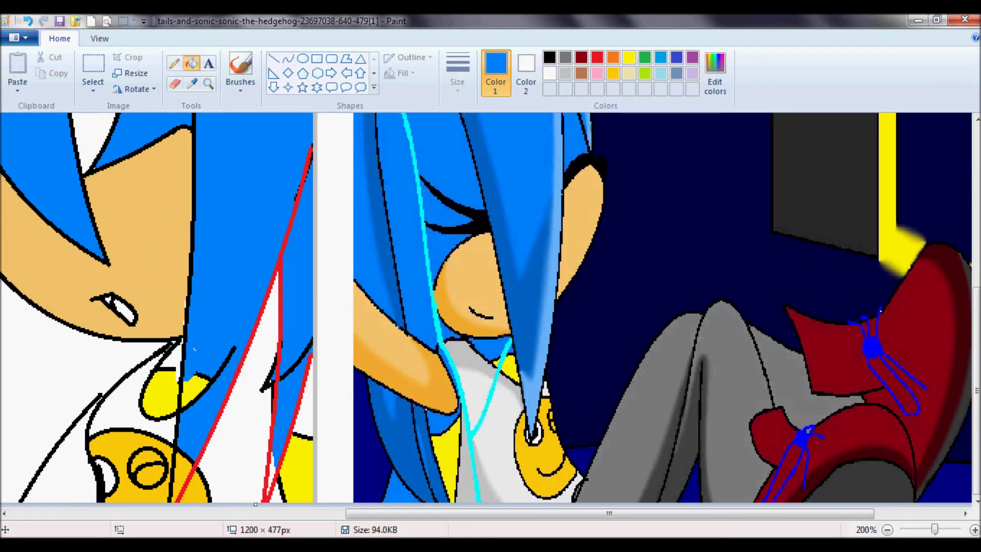
Erase the old outline remnants inside the front strand beside the yellow strap and fill the gaps with blue
key("ctrl+Page_Up")
left_click(174, 84)
left_click_drag(536, 225, 579, 203)
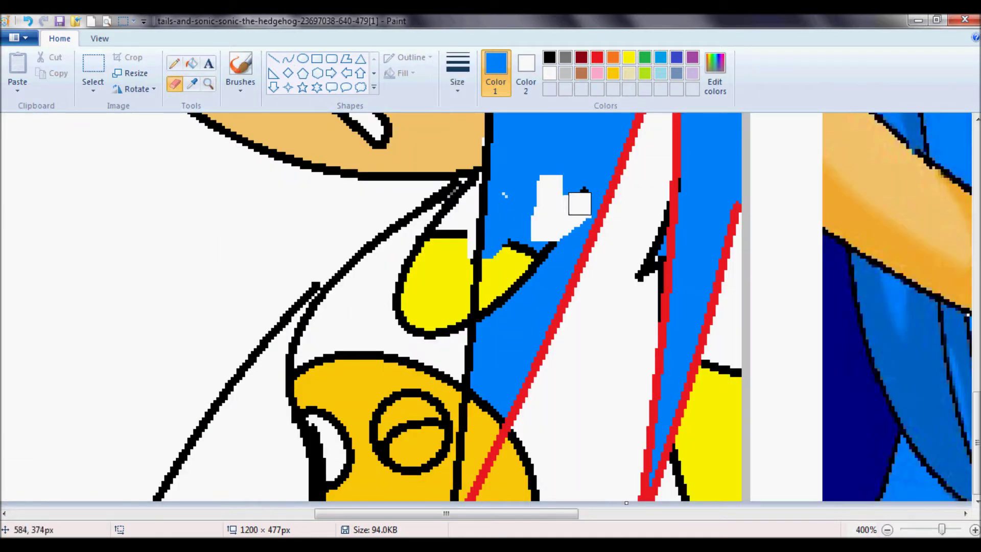
left_click_drag(499, 240, 543, 258)
left_click(192, 62)
left_click(506, 235)
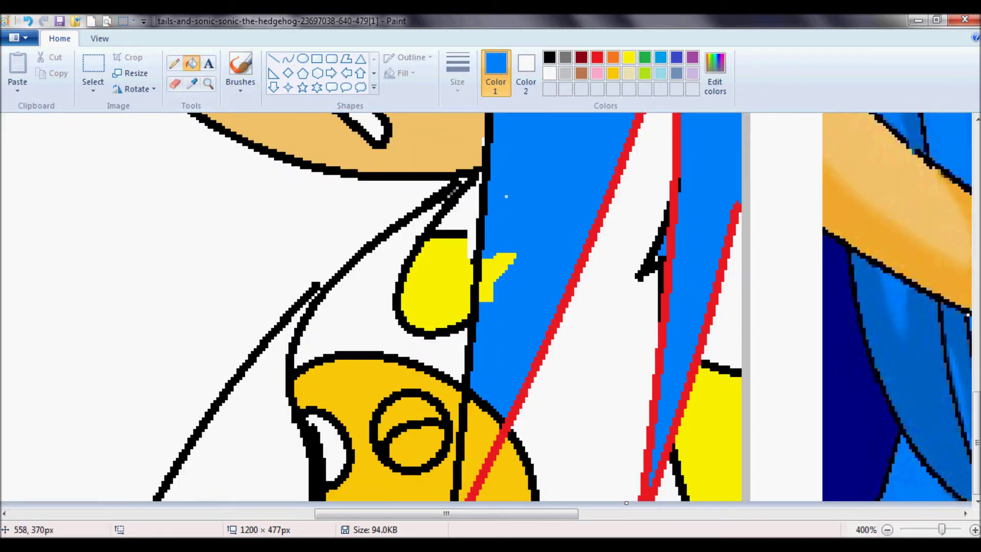
Remove the leftover yellow patch and old strand tip, and cover the smiley area inside the front strand with blue
left_click(628, 256)
left_click(640, 275)
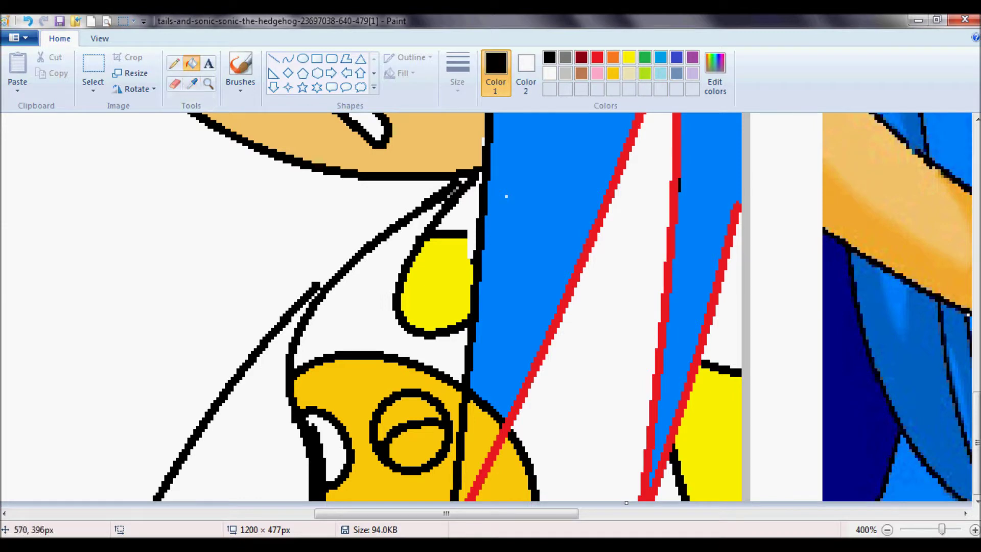
left_click(499, 340)
left_click(472, 439)
left_click(175, 83)
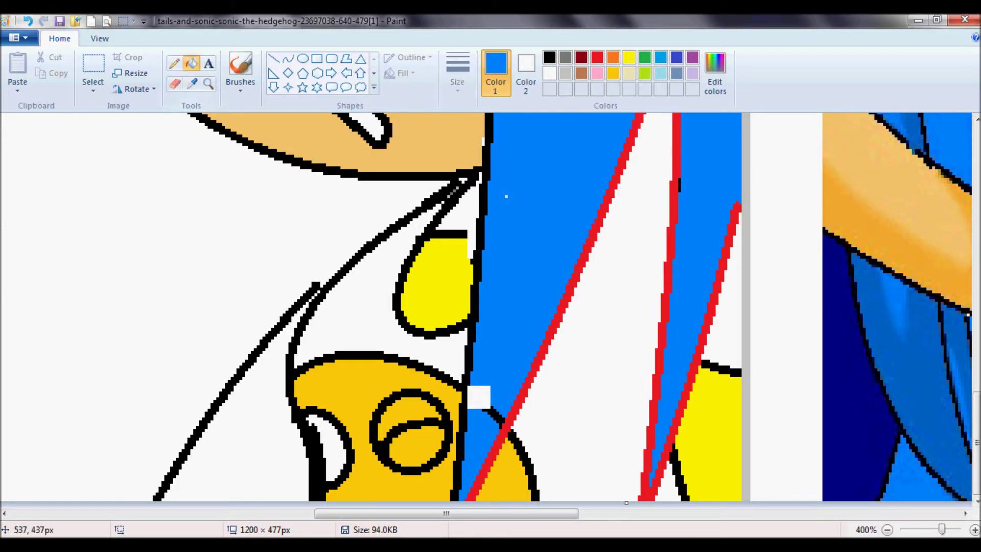
left_click(479, 396)
Recolour the red hair strand outlines black
left_click(550, 57)
left_click(555, 307)
left_click(664, 256)
scroll(256, 157, "down", 3)
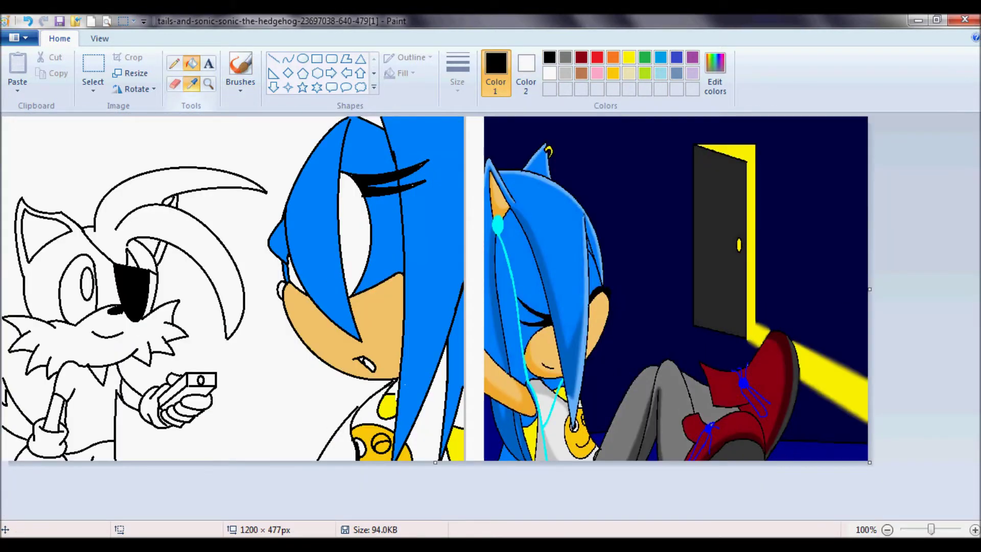
Paste the green fox reference picture from its file and place it over the lower part of the hedgehog reference
left_click(18, 90)
left_click(41, 123)
left_click(56, 233)
double_click(318, 164)
double_click(164, 164)
double_click(163, 164)
double_click(940, 263)
double_click(317, 164)
left_click_drag(241, 248, 715, 516)
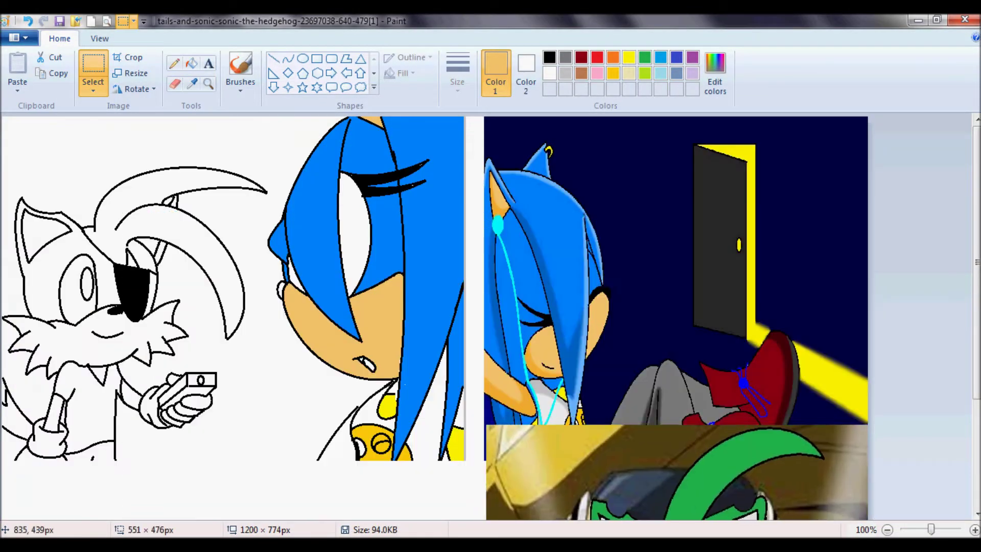
Fill the fox's head, ears and hair tufts with the green sampled from the fox reference picture
scroll(680, 388, "down", 5)
left_click(665, 388)
left_click(41, 138)
left_click(107, 133)
left_click(222, 153)
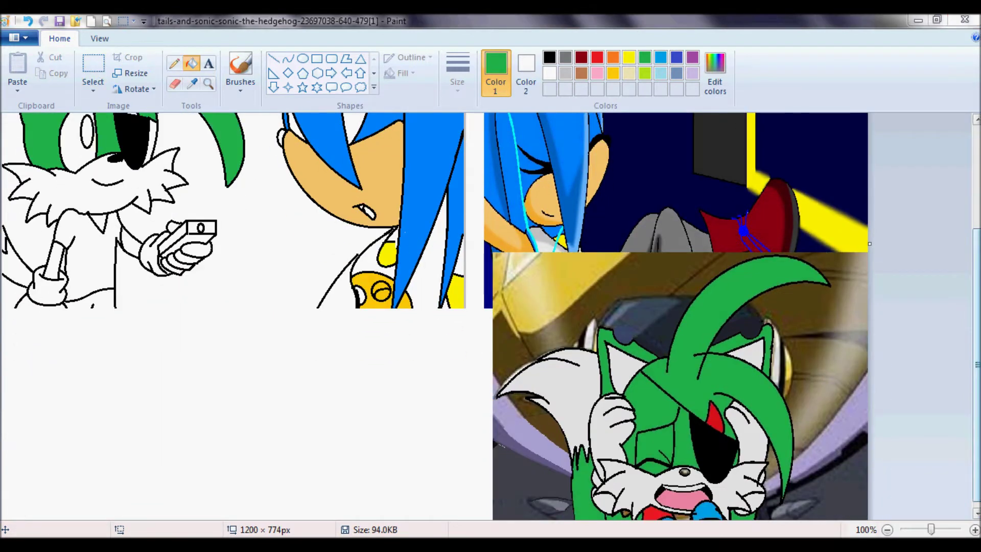
scroll(152, 208, "up", 2)
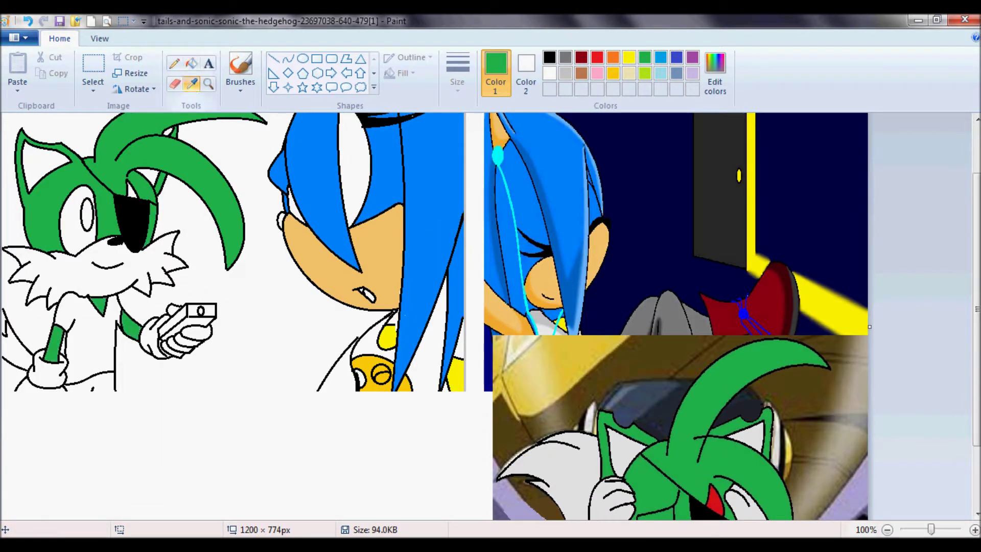
Fill the fox's muzzle fur and eye area with the light grey sampled from the reference picture
left_click(192, 84)
scroll(307, 307, "down", 3)
left_click(542, 378)
left_click(100, 201)
left_click(81, 136)
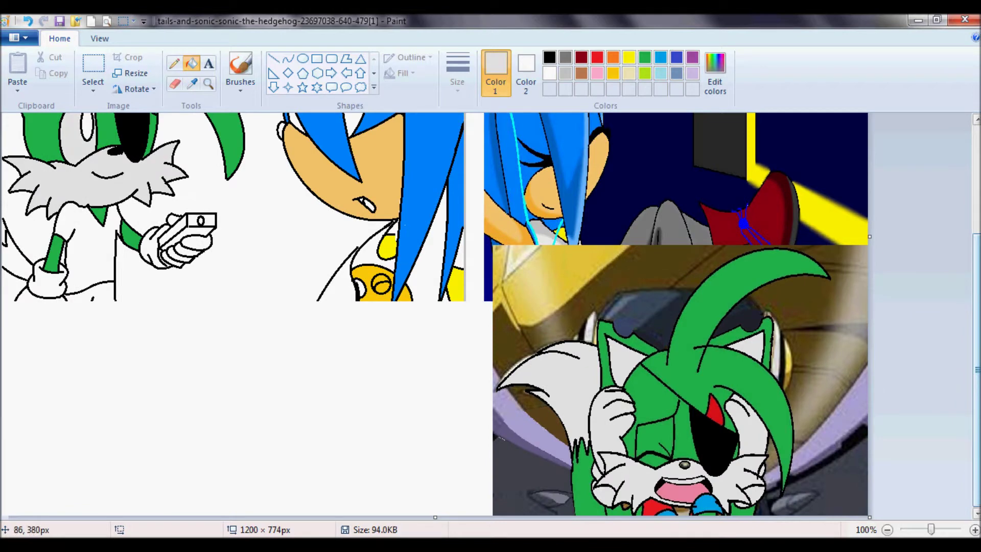
Fill the fox's tail with green and its shirt with red, and sample a colour for the remaining details
left_click(632, 511)
left_click(8, 256)
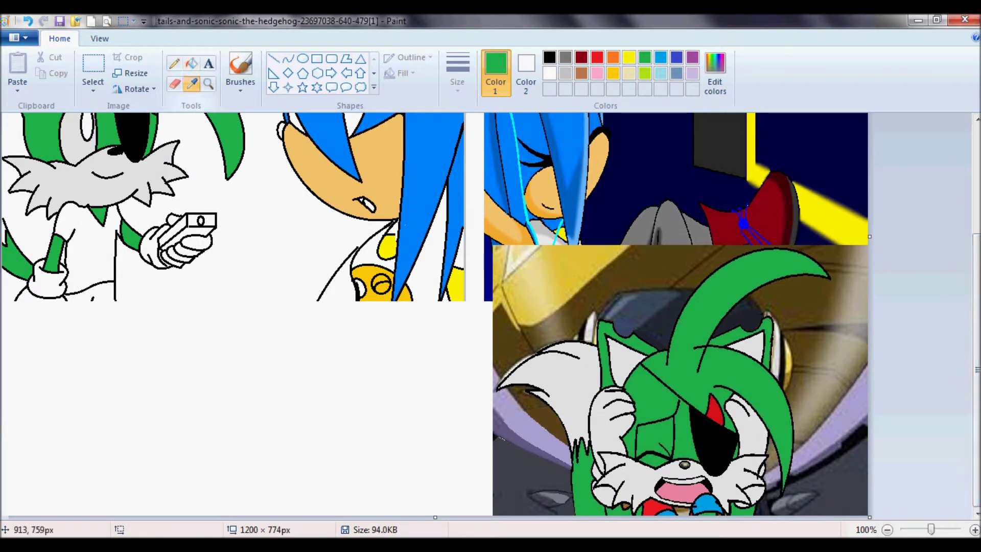
left_click(597, 56)
left_click(87, 245)
left_click(192, 83)
left_click(424, 204)
Trim the canvas height to 477 px and fill the hedgehog's nose with black
left_click_drag(435, 517, 435, 463)
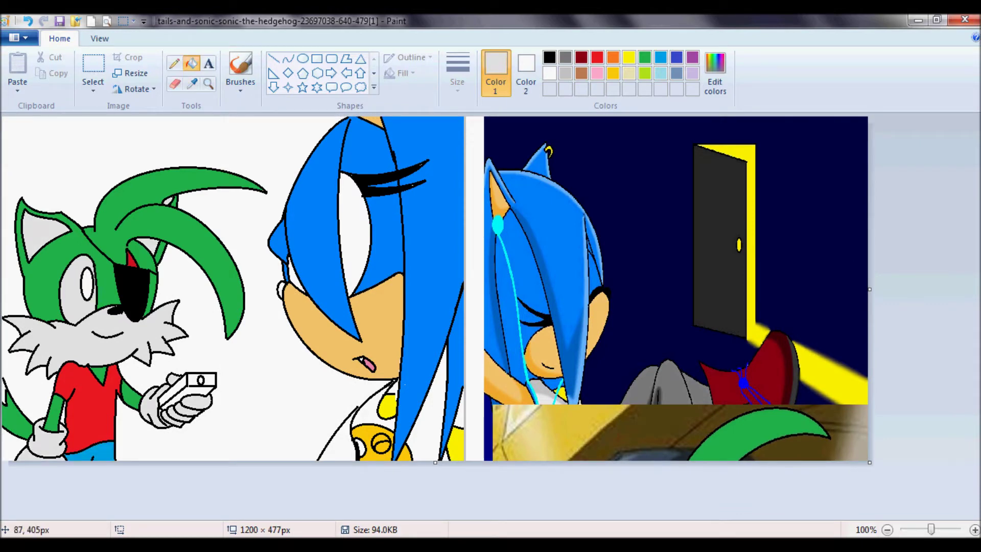
left_click(285, 282)
left_click(280, 290)
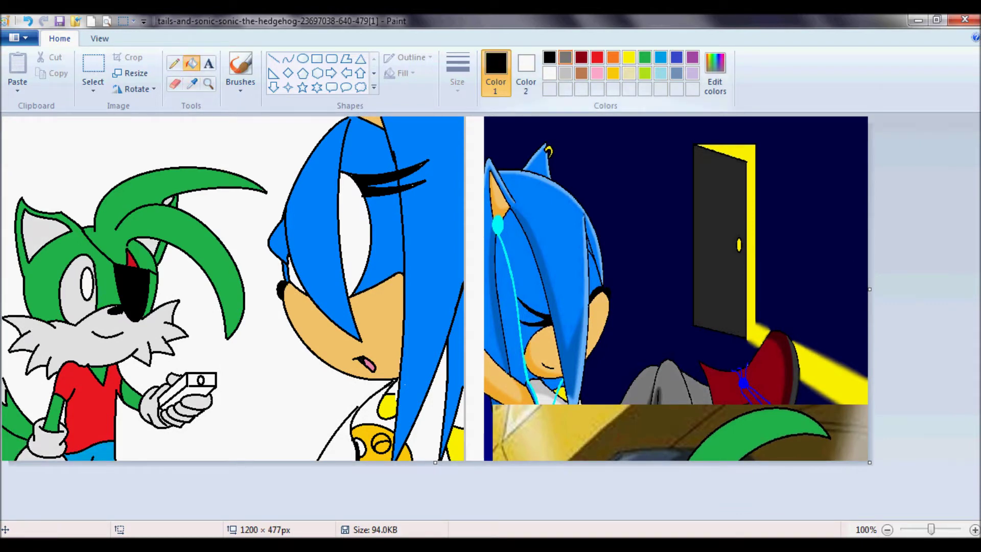
Colour the fox's handheld device grey and define a custom blue for its round lens
left_click(209, 84)
left_click(199, 389)
left_click(386, 245)
left_click(715, 74)
left_click(347, 395)
left_click(511, 265)
Erase the loose line at the hedgehog's shoulder and outline the far arm in black over the yellow clothing
scroll(388, 336, "down", 3)
scroll(388, 336, "up", 2)
left_click(174, 83)
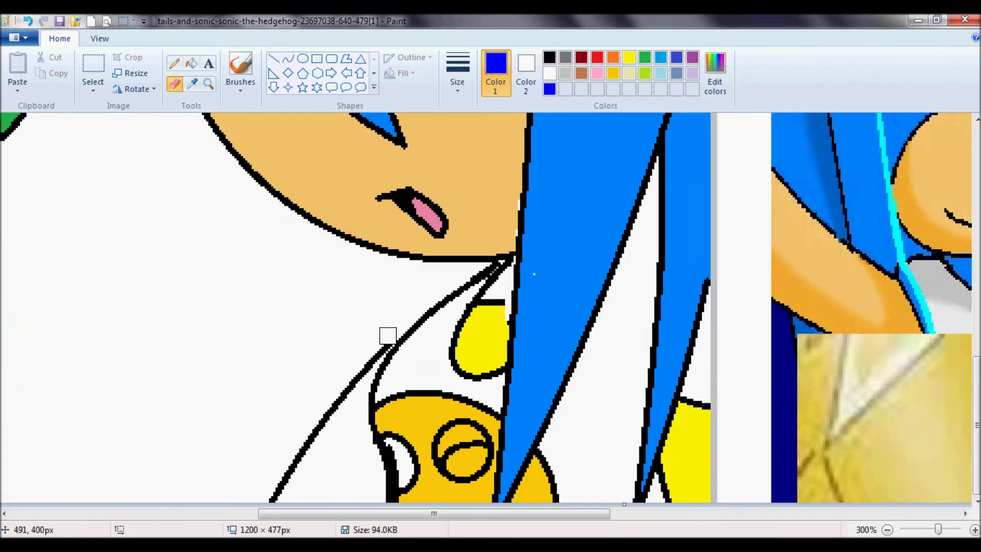
left_click(289, 59)
left_click(549, 57)
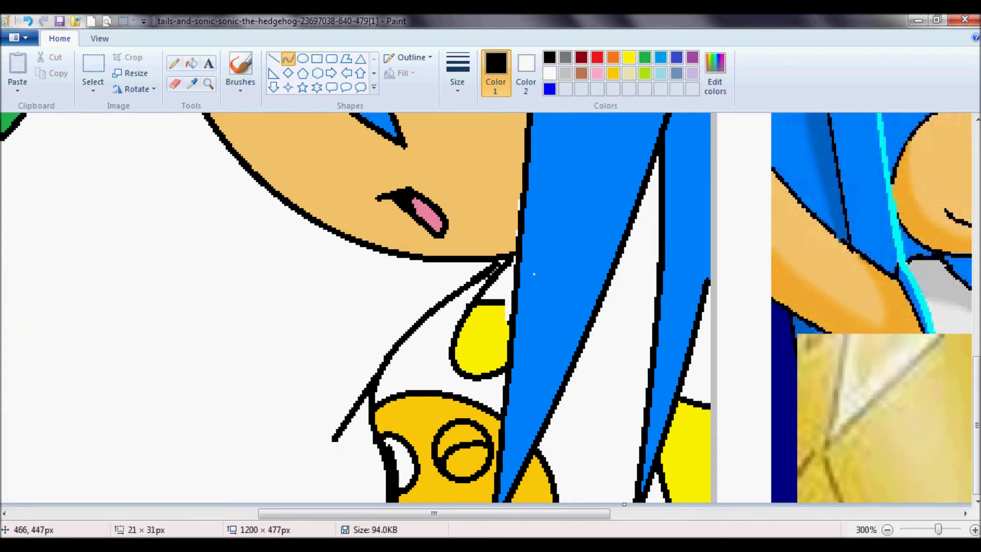
key("ctrl+z")
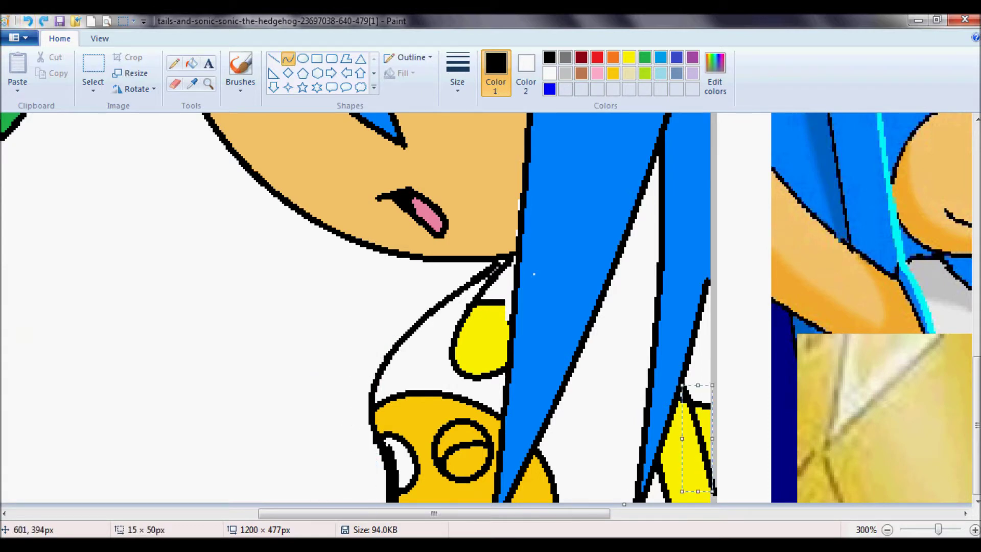
left_click(581, 57)
left_click_drag(475, 276, 406, 435)
left_click_drag(409, 358, 379, 388)
key("ctrl+z")
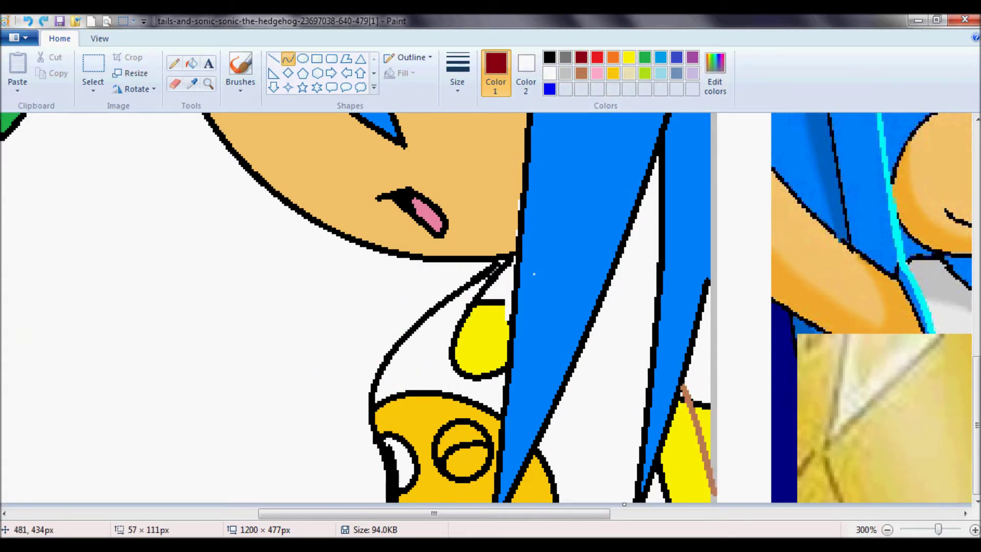
key("ctrl+z")
key("ctrl+z")
key("ctrl+z")
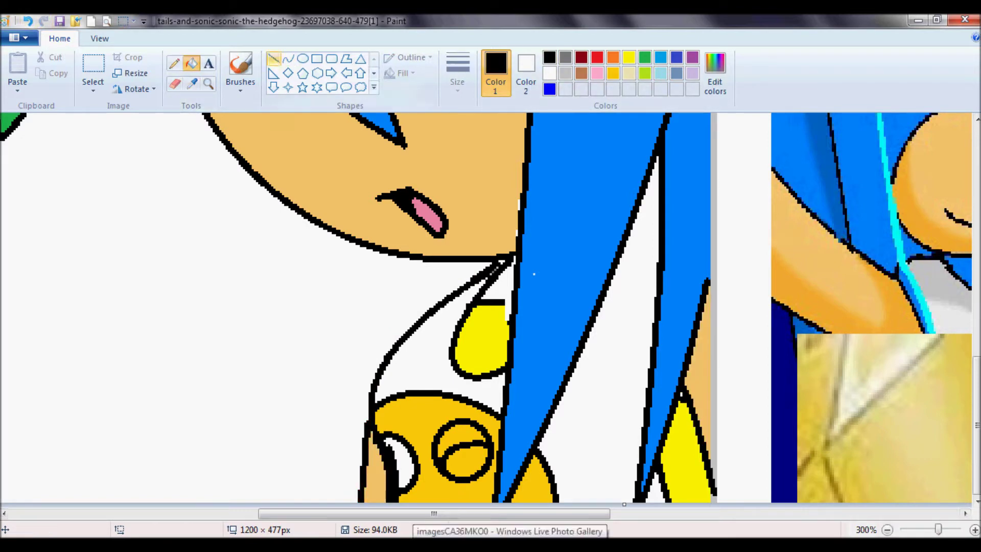
Fill both parts of the hedgehog's shirt with the light grey sampled from the reference picture
left_click(273, 58)
left_click(192, 83)
left_click(193, 82)
left_click(941, 296)
left_click(628, 286)
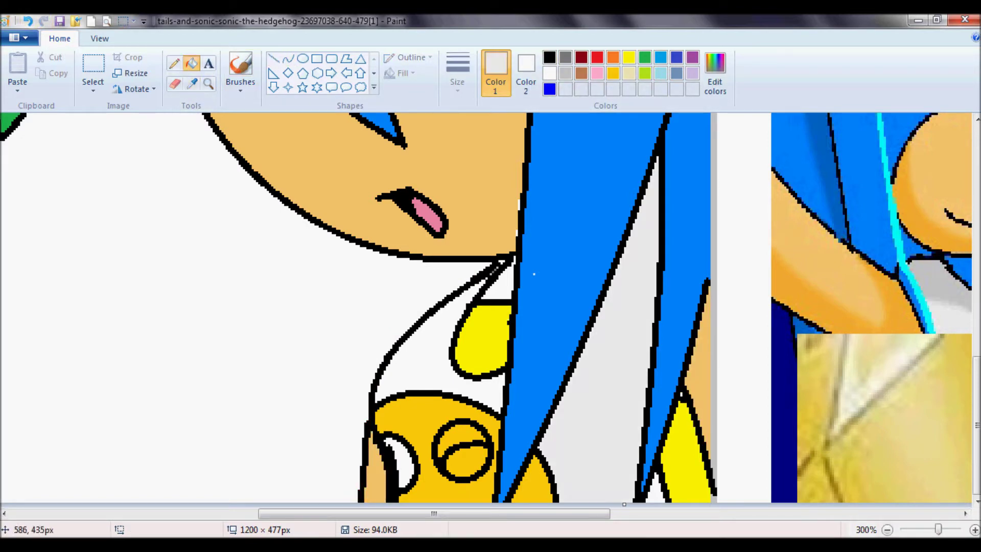
left_click(419, 368)
Sample the darker hair blue for the area behind the neck and draw a black neckline between the hair strands
left_click(192, 83)
scroll(491, 307, "right", 3)
left_click(839, 169)
left_click(549, 56)
left_click_drag(425, 244, 462, 197)
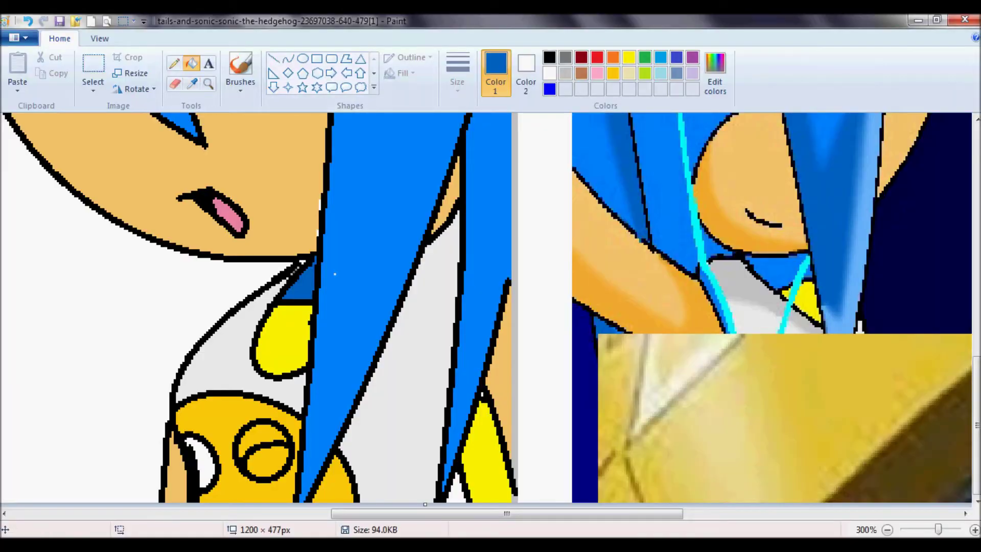
Define a light grey as a custom colour and fill the white of the hedgehog's eye with it
key("ctrl+Page_Down")
key("ctrl+Page_Down")
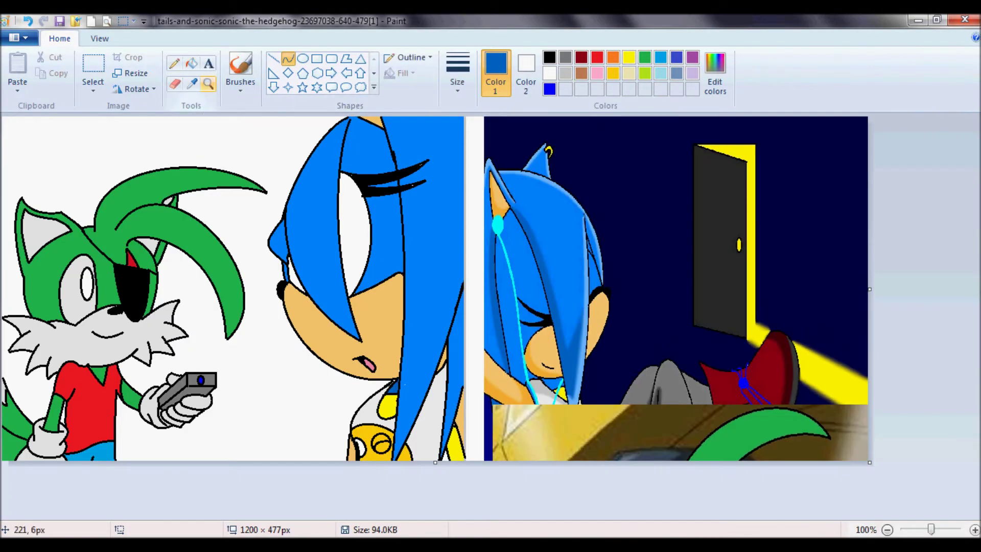
left_click(486, 305)
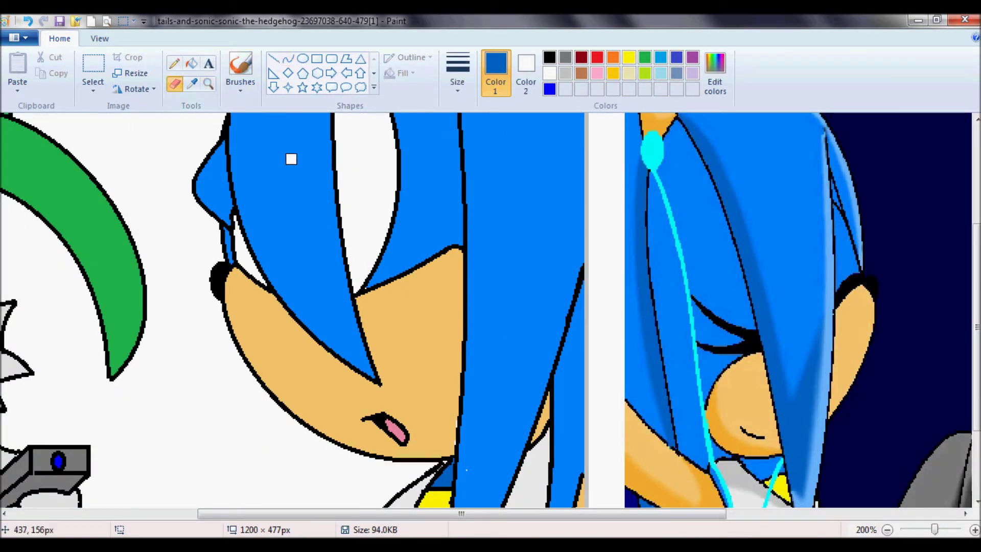
left_click(715, 77)
left_click(637, 194)
left_click(357, 382)
left_click(191, 64)
left_click(366, 194)
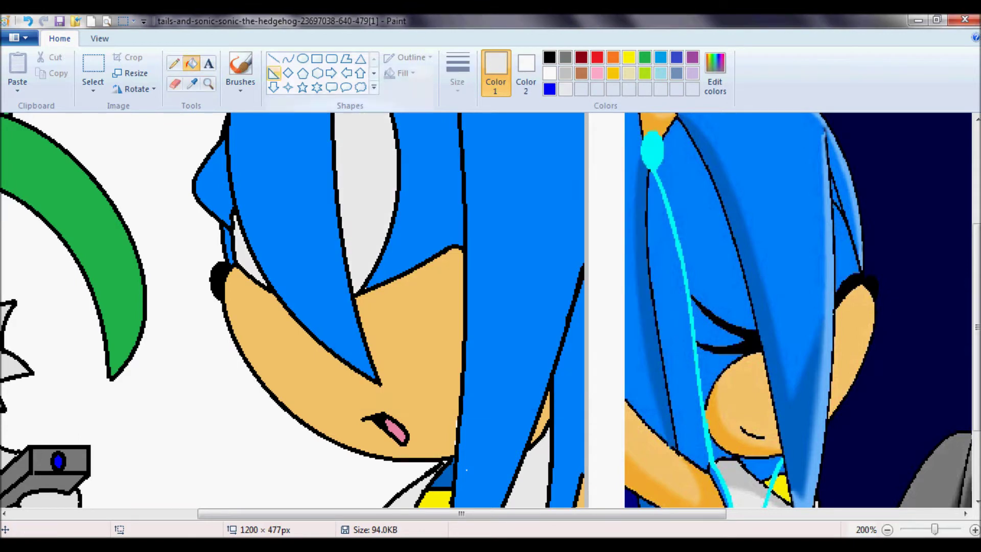
Sketch two grey guide curves from the hedgehog's forehead down to the shoulder for a longer front hair strand
left_click(288, 59)
left_click(565, 58)
left_click_drag(225, 126, 343, 506)
left_click_drag(265, 327, 248, 331)
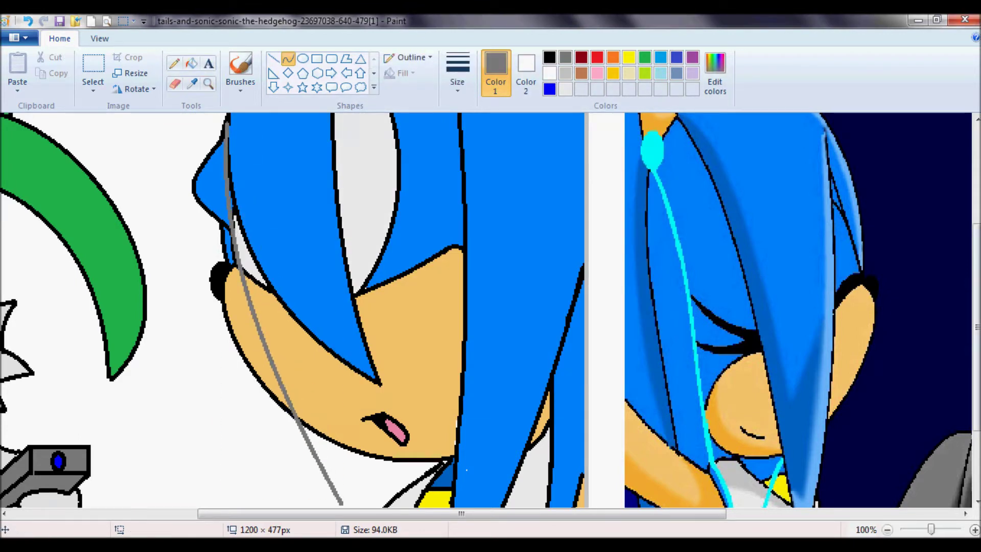
key("ctrl+Page_Down")
key("ctrl+z")
key("ctrl+z")
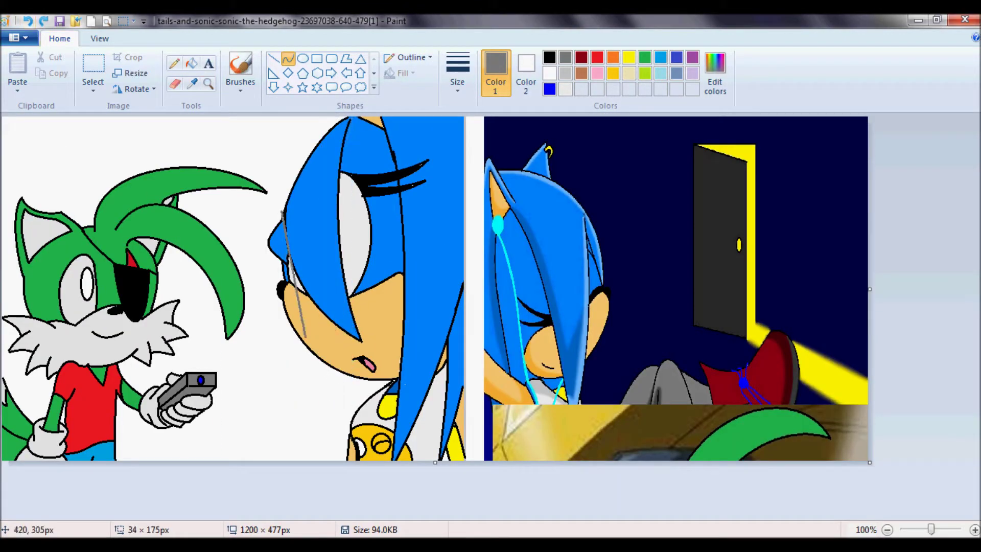
left_click_drag(282, 263, 276, 267)
left_click_drag(357, 266, 324, 269)
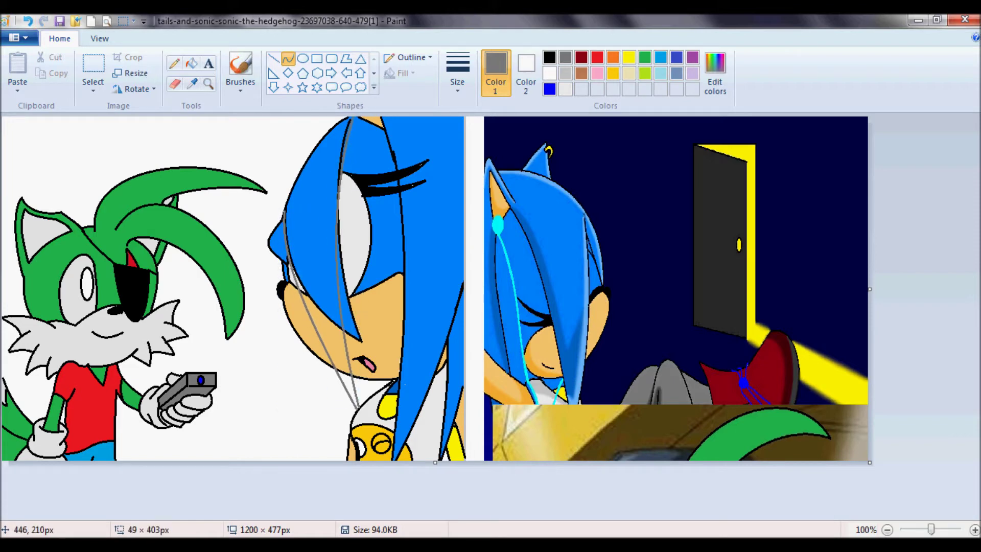
Fill the parts of the face inside the longer front strand with the hair blue
scroll(235, 212, "up", 2)
left_click(192, 84)
left_click(317, 255)
left_click(235, 212)
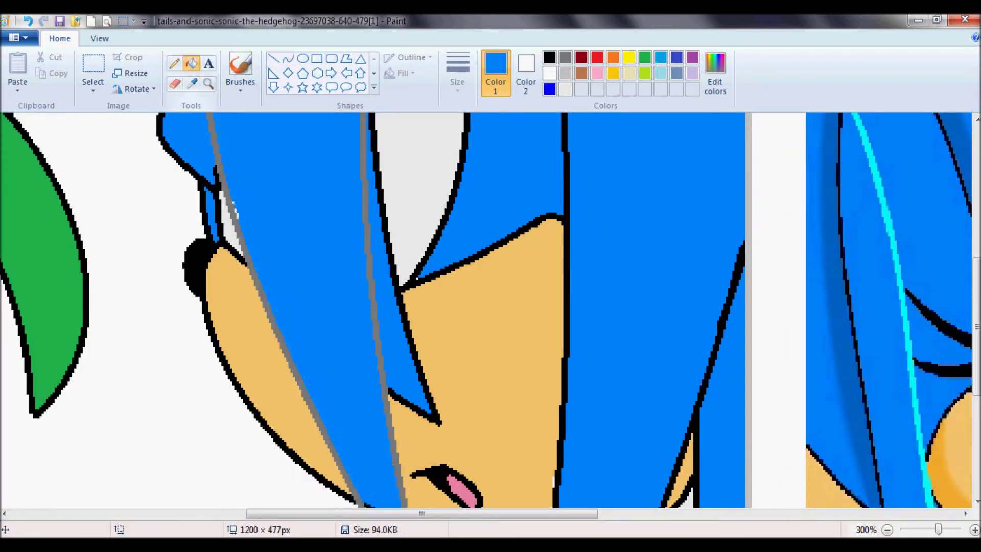
Break the old strand outline at the eye's lower tip and remove its black line beside the eye and cheek
scroll(252, 153, "up", 3)
left_click(192, 84)
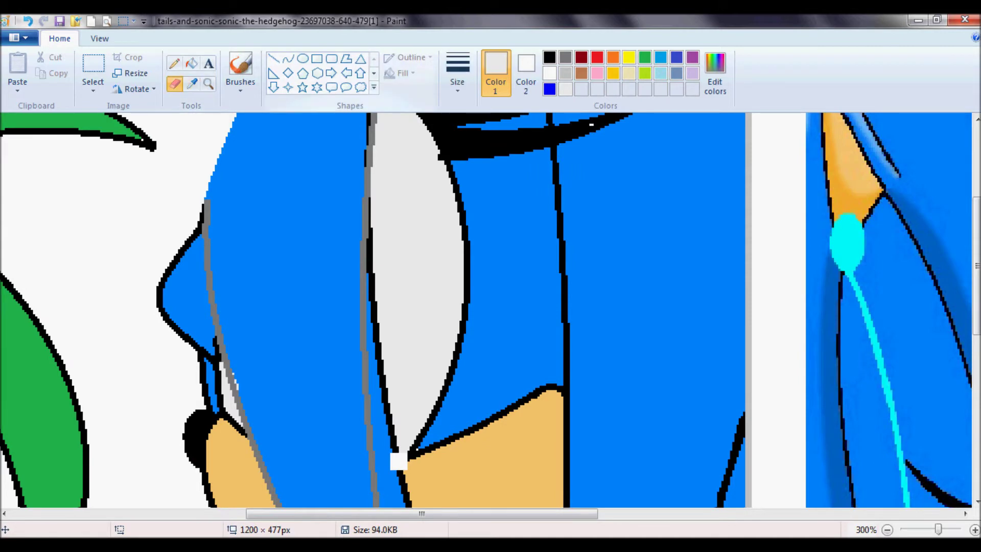
left_click(414, 255)
left_click(380, 358)
scroll(381, 357, "down", 1)
key("ctrl+z")
scroll(485, 306, "down", 3)
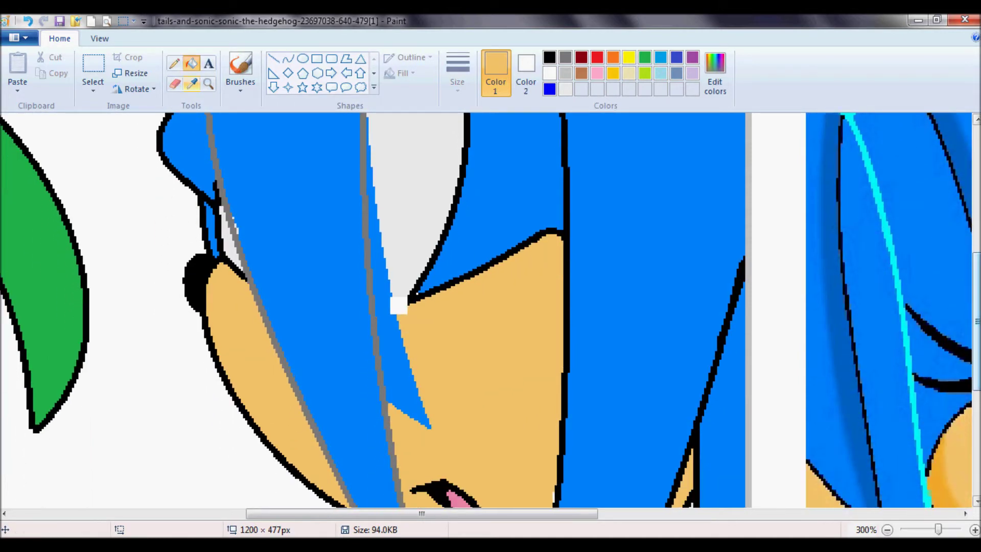
Outline the new front strand in black and close the eye's lower edge with a short black curve
left_click(549, 56)
left_click(287, 58)
left_click_drag(371, 306, 402, 299)
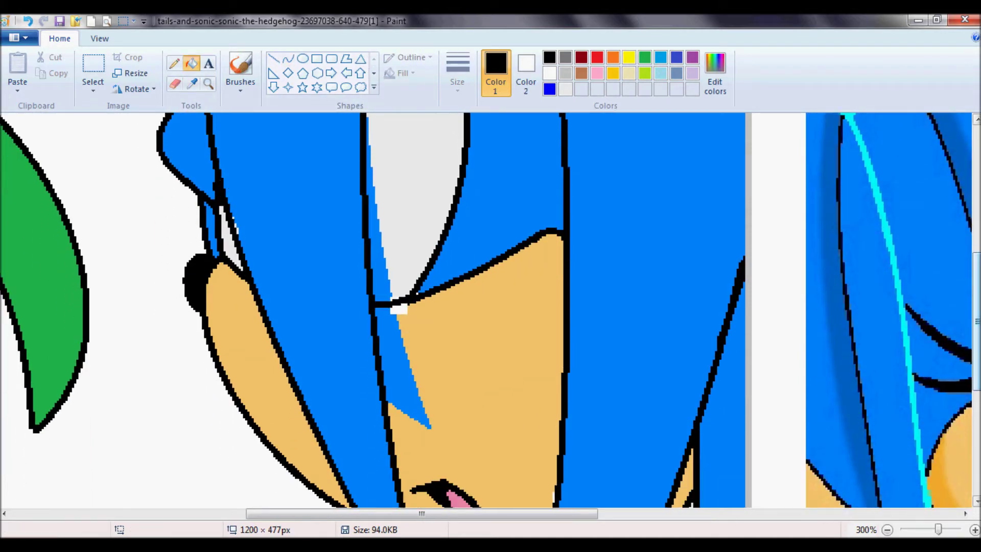
Fill the leftover blue slivers beside the strand with the eye's light grey and the skin tone
left_click(192, 83)
left_click(486, 332)
left_click(404, 358)
Colour the front strand's tip below the chin with the hair blue, clearing the chin line that crosses it
left_click(208, 84)
right_click(409, 307)
left_click(404, 388)
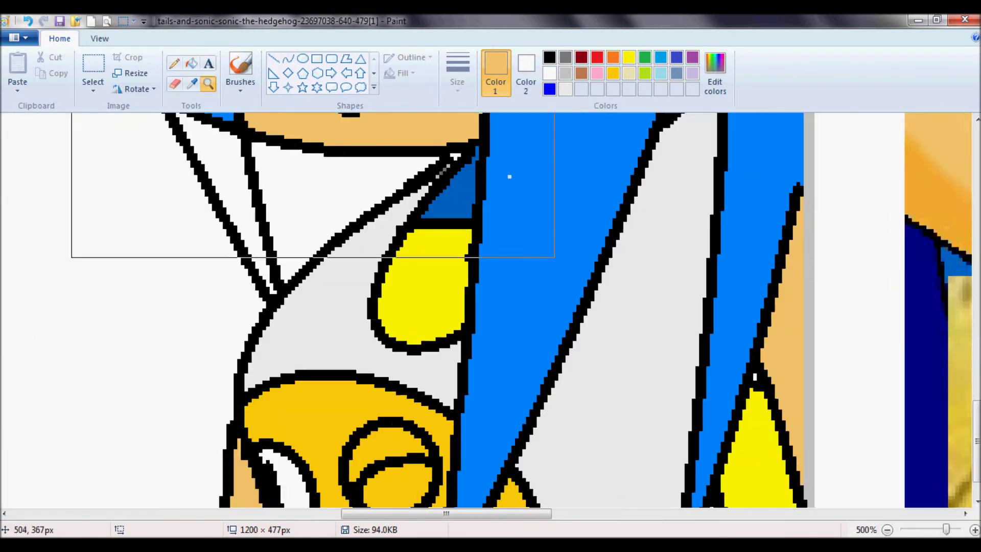
left_click(508, 175)
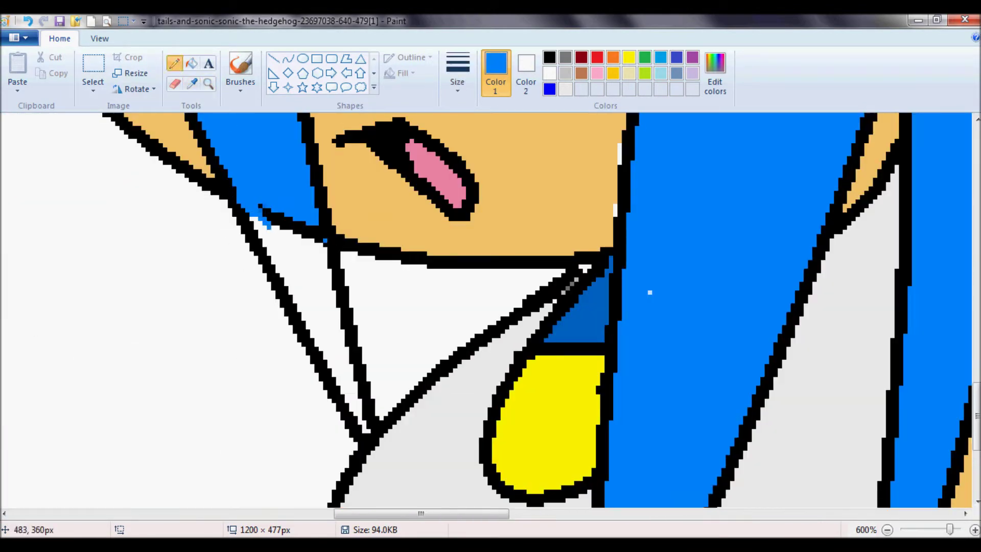
scroll(649, 292, "down", 5)
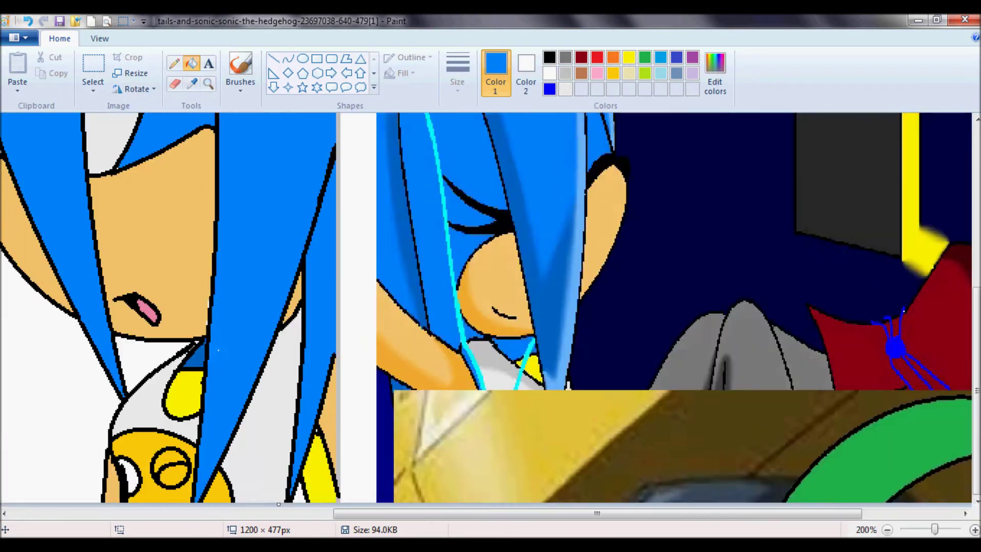
Sample the darker hair blue from the reference picture and draw curved shadow edges inside the hedgehog's hair strands
left_click(192, 84)
left_click(577, 287)
left_click(208, 84)
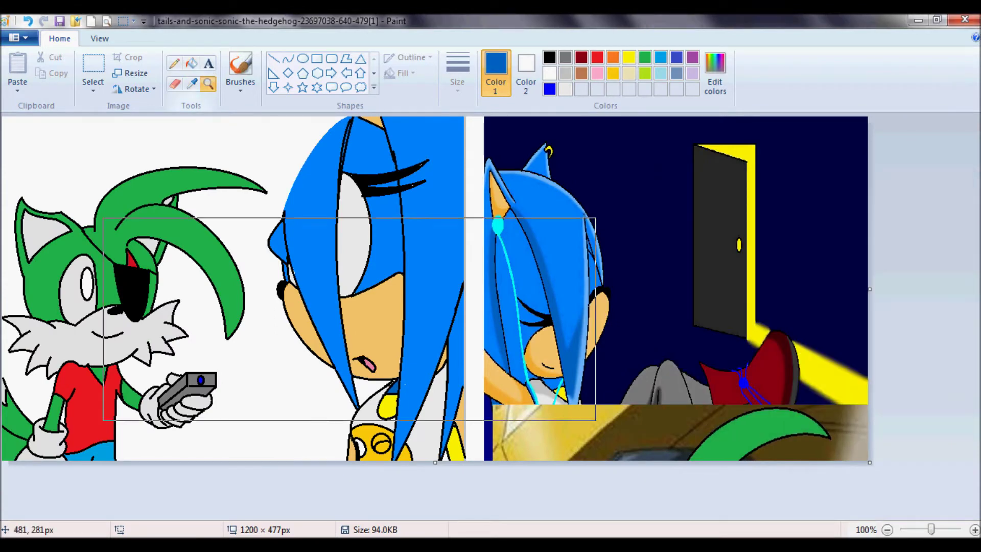
left_click(345, 315)
left_click(288, 59)
left_click_drag(426, 326, 464, 349)
scroll(218, 193, "up", 3)
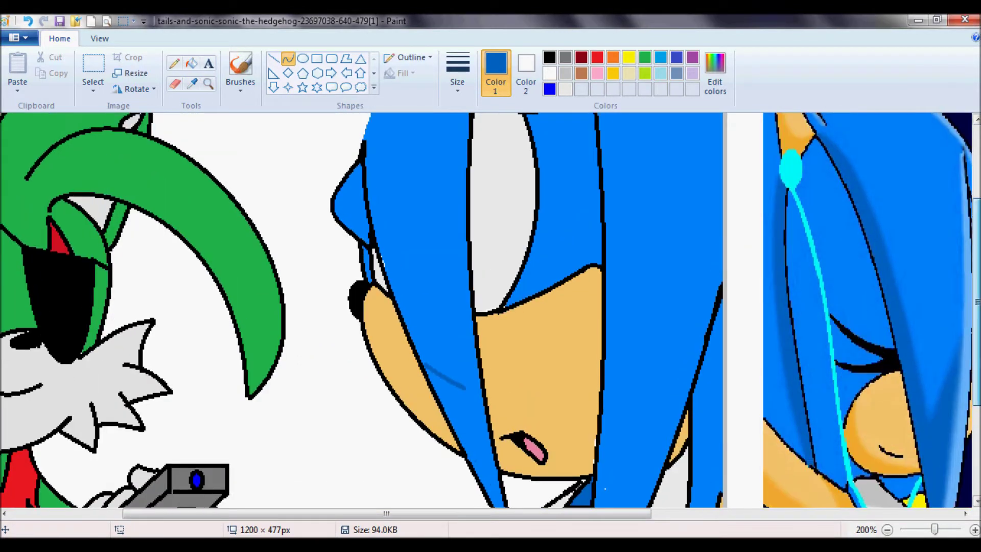
scroll(219, 194, "down", 1)
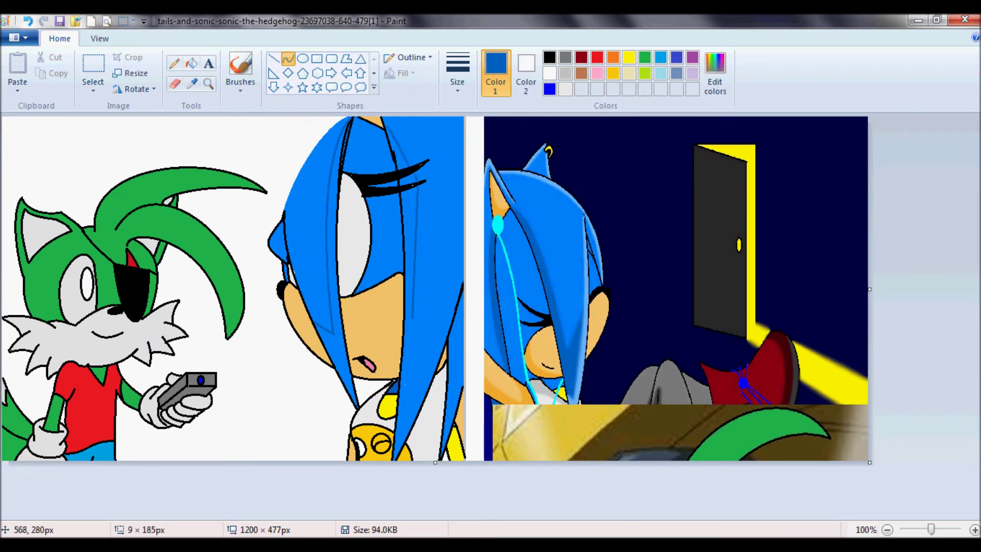
left_click_drag(421, 231, 433, 349)
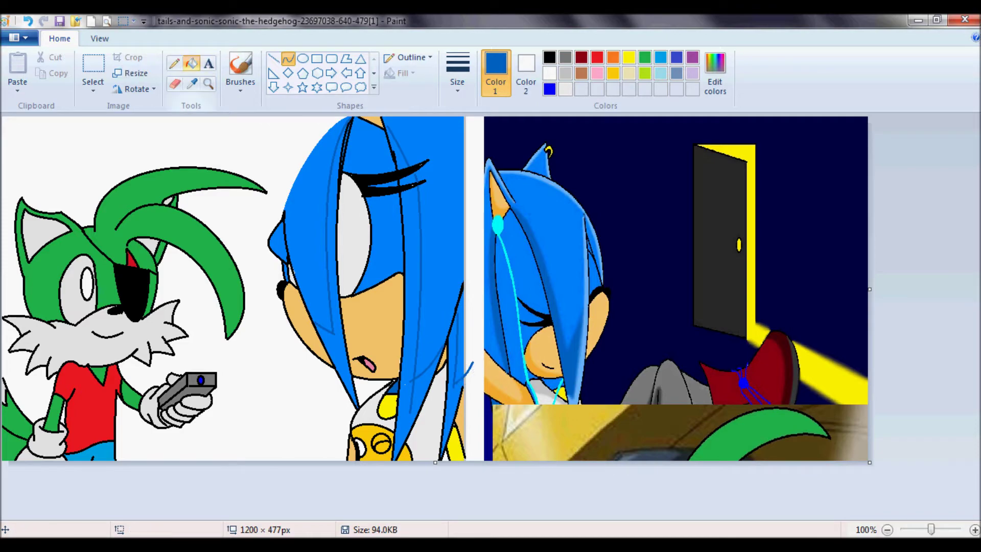
Fill the hair shadow areas around the eyelashes with the darker blue and cover the doubled outline above the eye
left_click(208, 83)
left_click(478, 131)
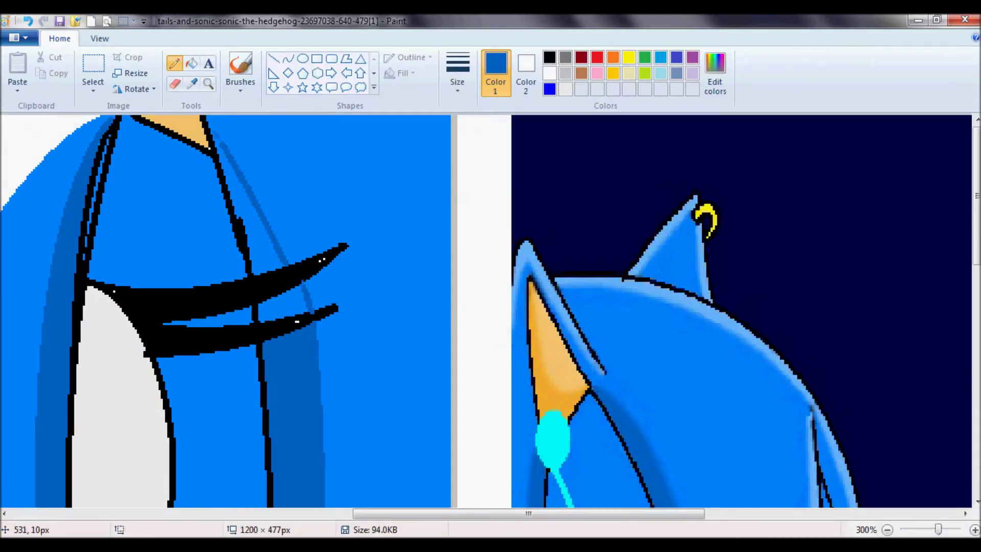
left_click(191, 64)
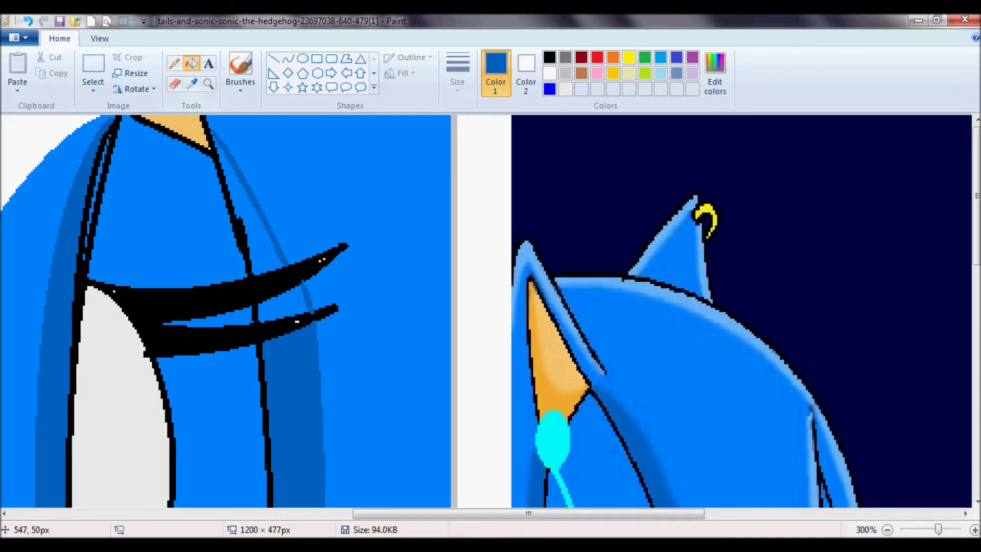
left_click(251, 194)
left_click(98, 195)
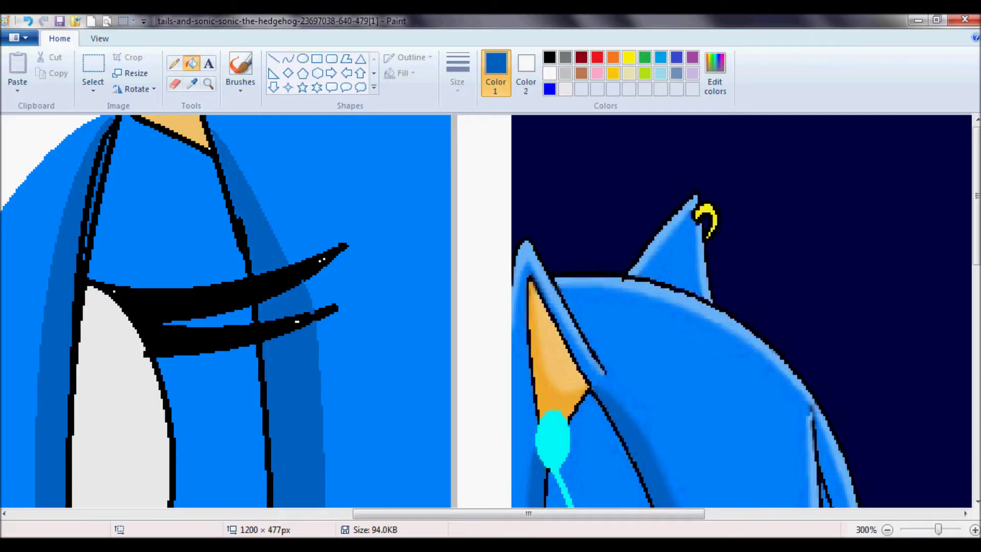
left_click(288, 58)
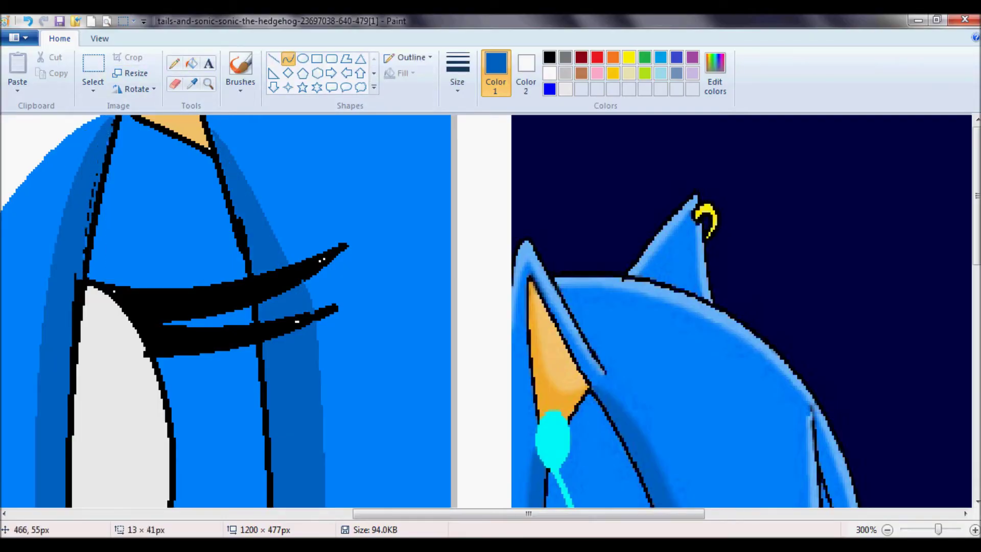
Sample the light highlight blue from the reference picture and outline the outer edge of the hedgehog's front hair in black
left_click(192, 83)
left_click(657, 414)
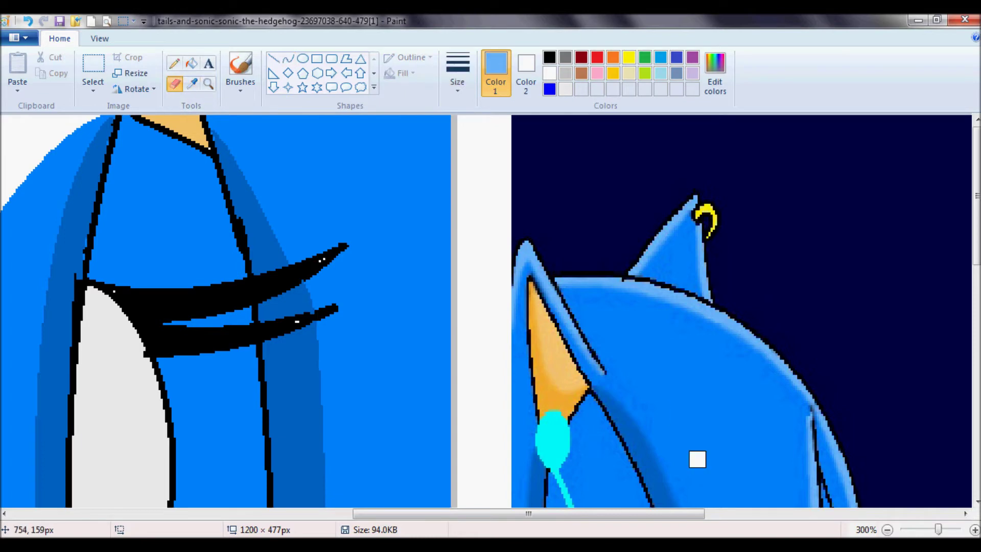
scroll(658, 414, "down", 2)
left_click(208, 83)
left_click(242, 165)
left_click(549, 56)
left_click(288, 58)
left_click_drag(385, 324, 420, 192)
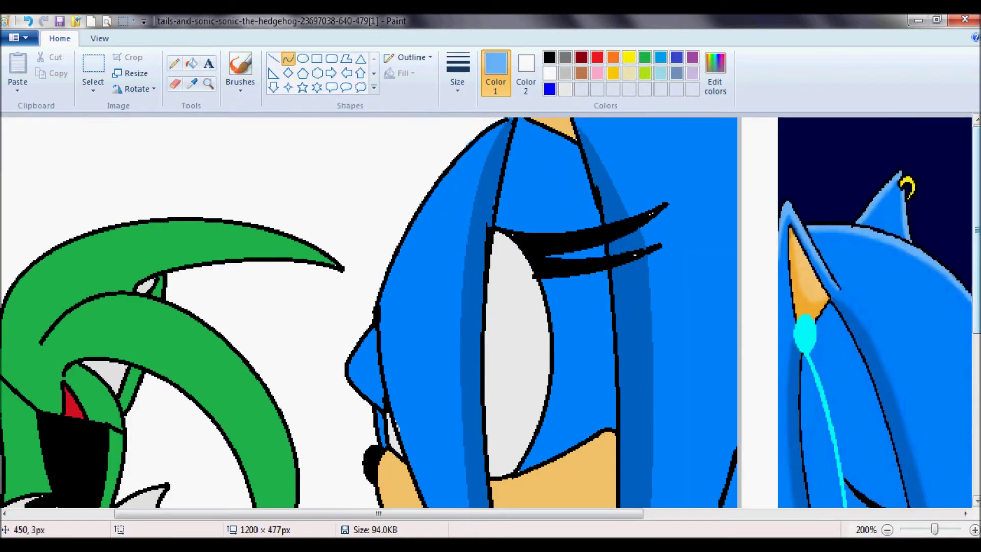
Draw a curved highlight edge along the outer side of the front strand and fill it with the light blue
left_click_drag(504, 128, 463, 506)
mouse_move(450, 316)
left_mouse_down()
mouse_move(358, 409)
mouse_move(322, 481)
left_mouse_up()
scroll(322, 481, "down", 3)
left_click_drag(452, 403, 469, 433)
left_click(404, 230)
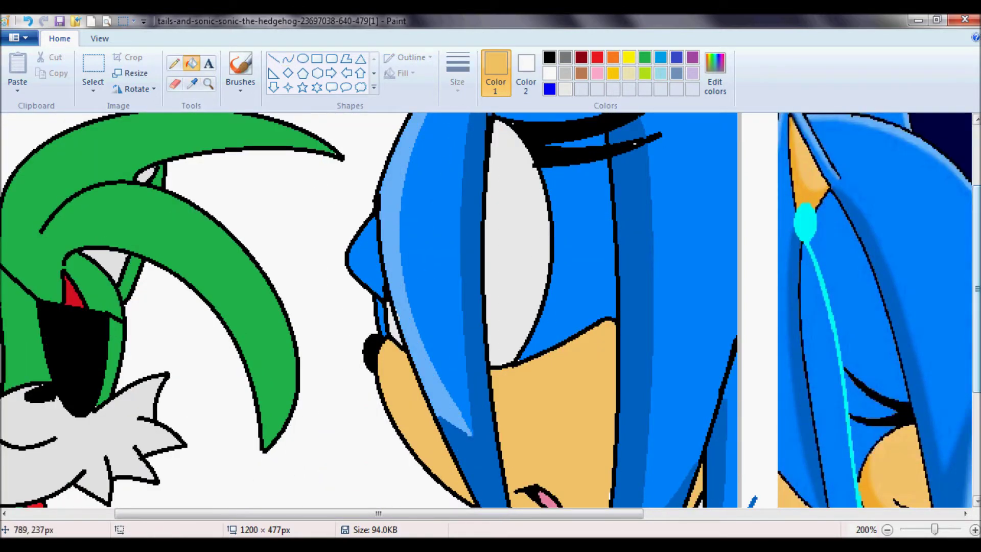
Sample the darker skin orange and shade the side of the hedgehog's face next to the long strand with a curved shadow
scroll(490, 307, "down", 2)
left_click(685, 286)
key("ctrl+z")
left_click(192, 83)
left_click(287, 59)
left_click_drag(588, 271, 559, 463)
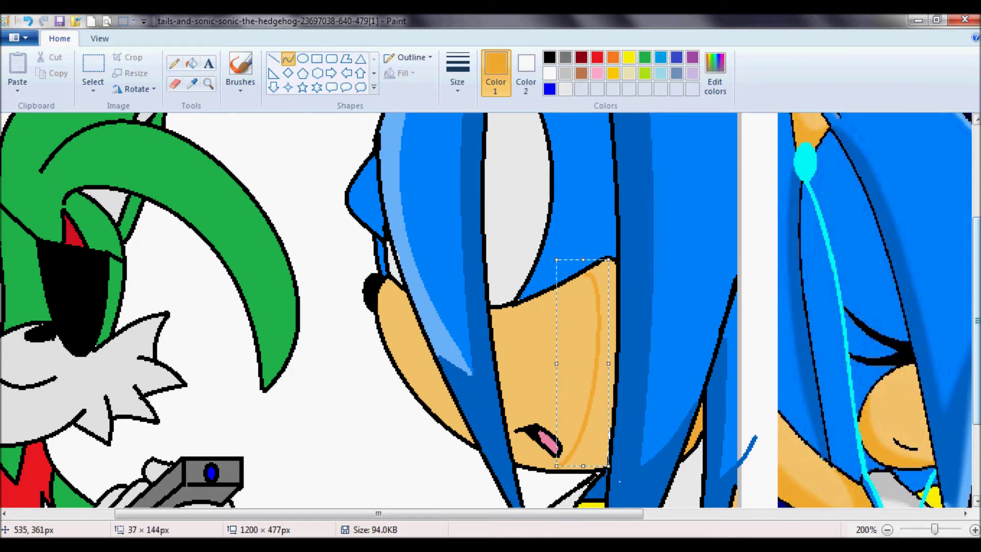
left_click(603, 368)
Draw curved folds on the hedgehog's shirt between the long strands and fill the shadow with medium grey
scroll(603, 368, "down", 3)
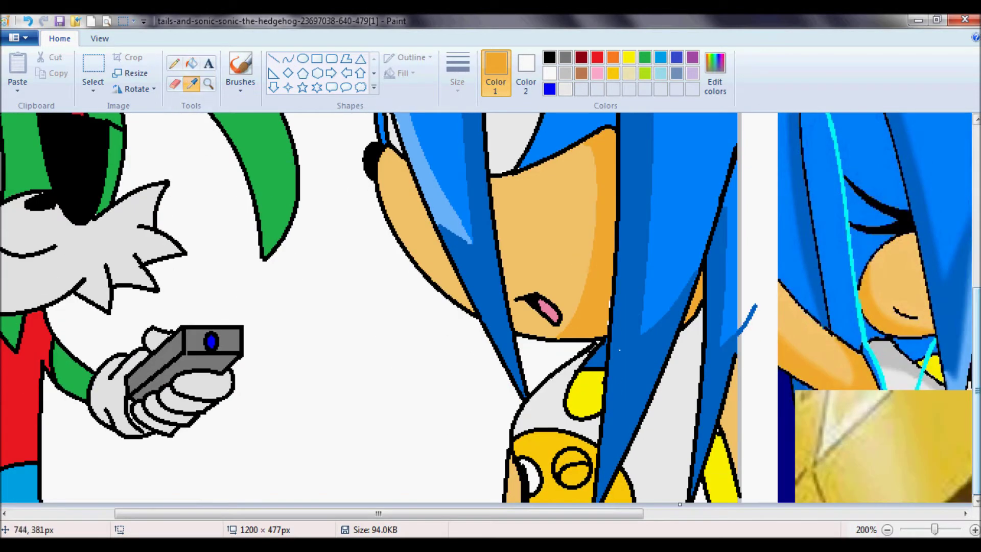
left_click_drag(667, 407, 677, 498)
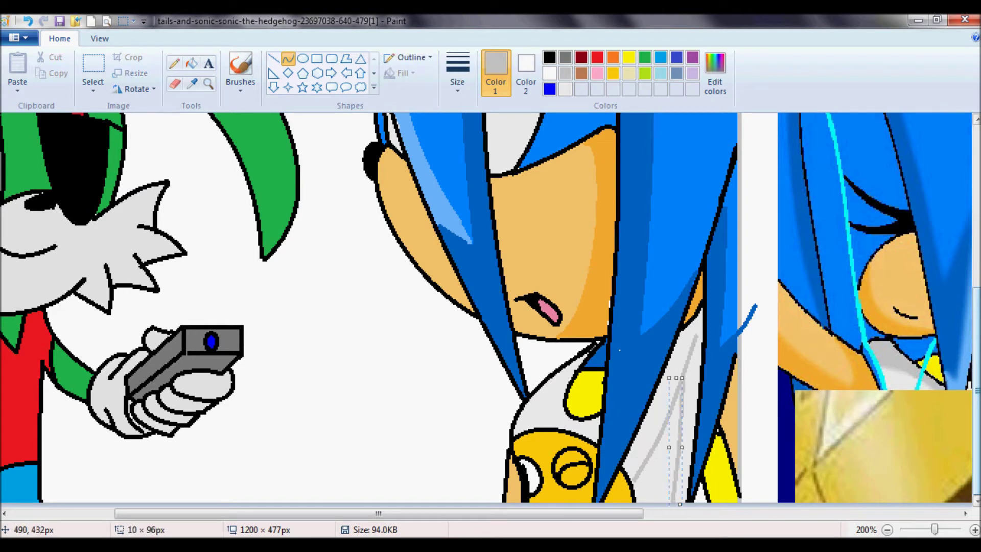
left_click(192, 63)
left_click(674, 368)
Define a grey of RGB 225, 225, 225 and use it to shade the hedgehog's eye
scroll(383, 307, "up", 4)
left_click(715, 71)
left_click(645, 194)
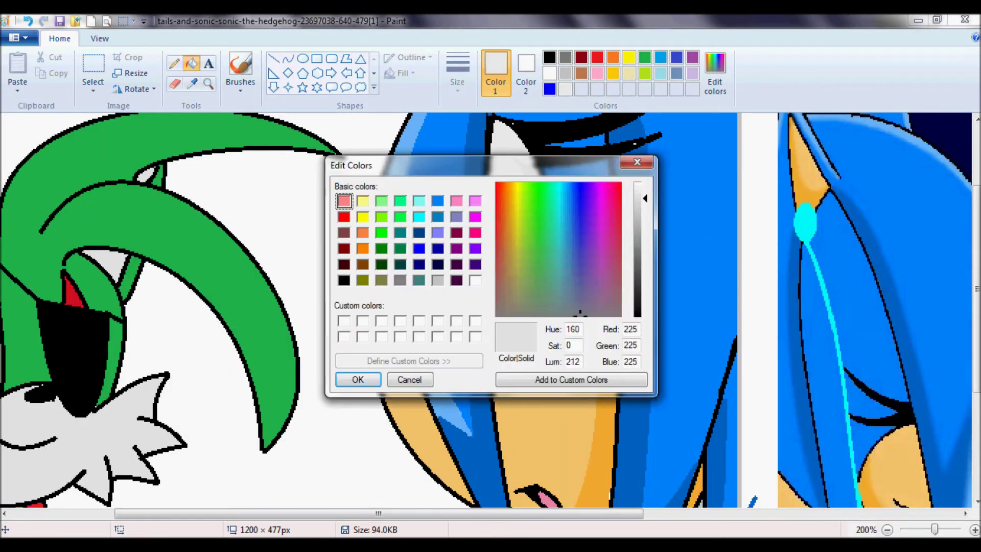
key("Return")
left_click(288, 59)
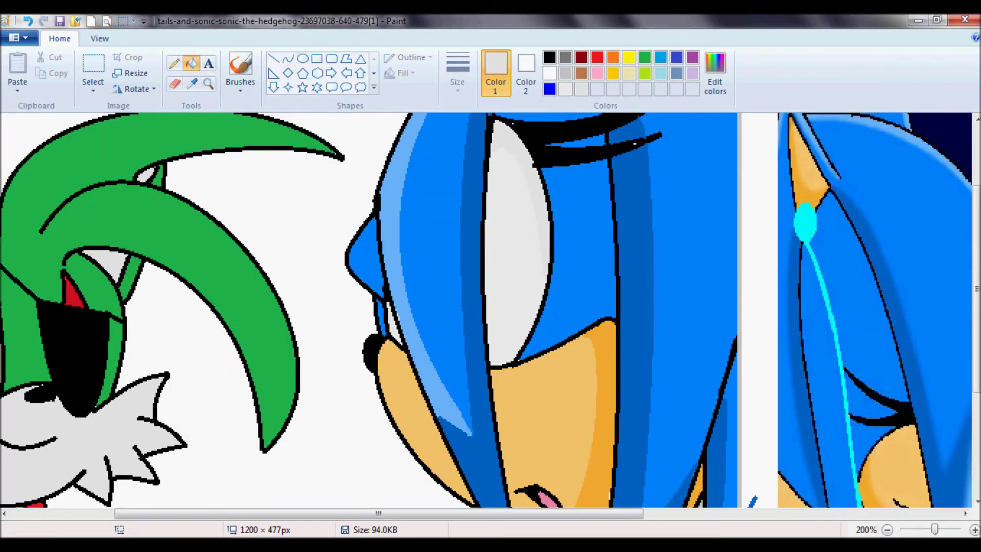
Define a dark green custom colour and draw curved shading lines along the fox's two long bangs
scroll(486, 306, "left", 5)
left_click(715, 72)
left_click(355, 379)
left_click(288, 58)
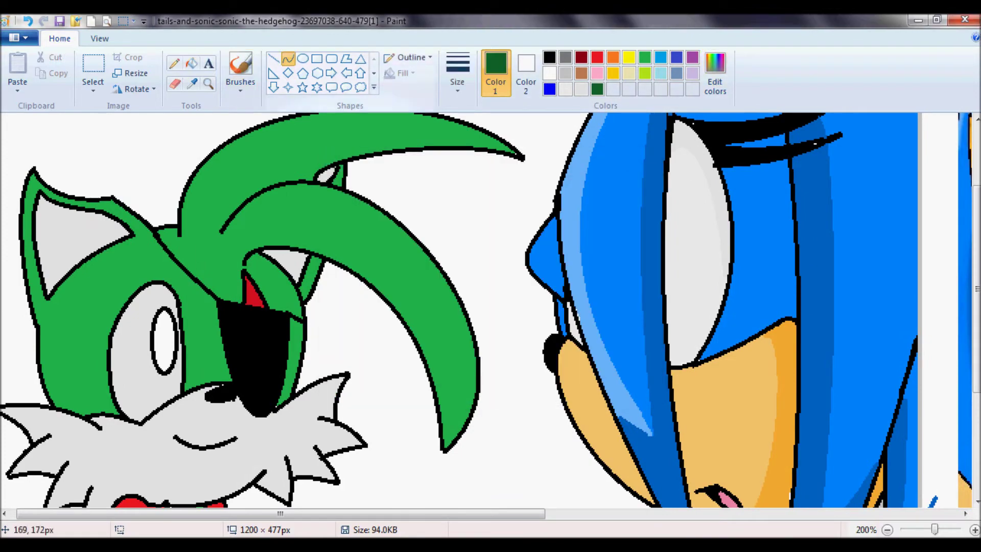
left_click_drag(248, 244, 458, 414)
left_click_drag(358, 307, 379, 271)
left_click_drag(243, 206, 461, 132)
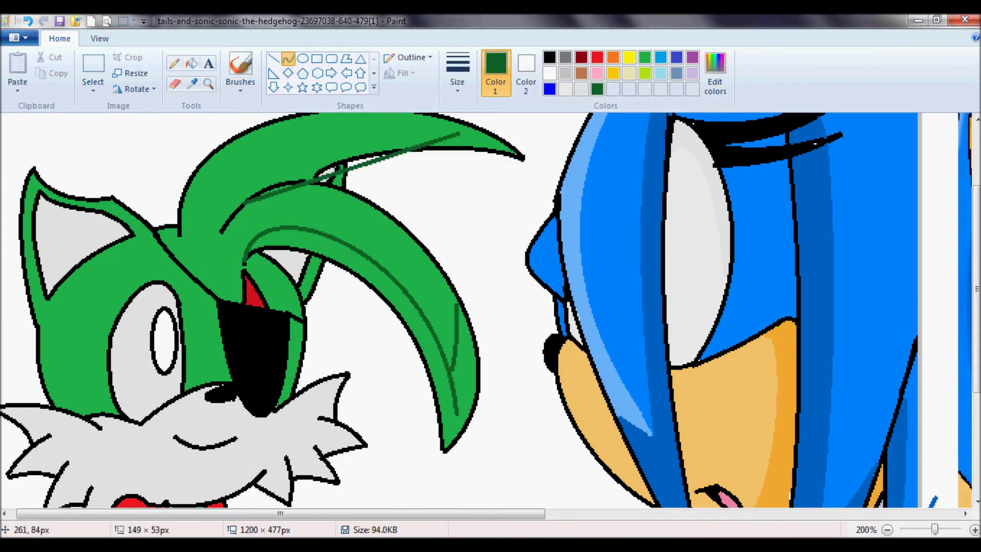
left_click_drag(374, 157, 368, 134)
Draw curved dark green shading lines on both of the fox's arms
scroll(379, 153, "up", 2)
scroll(378, 153, "down", 3)
scroll(275, 413, "down", 3)
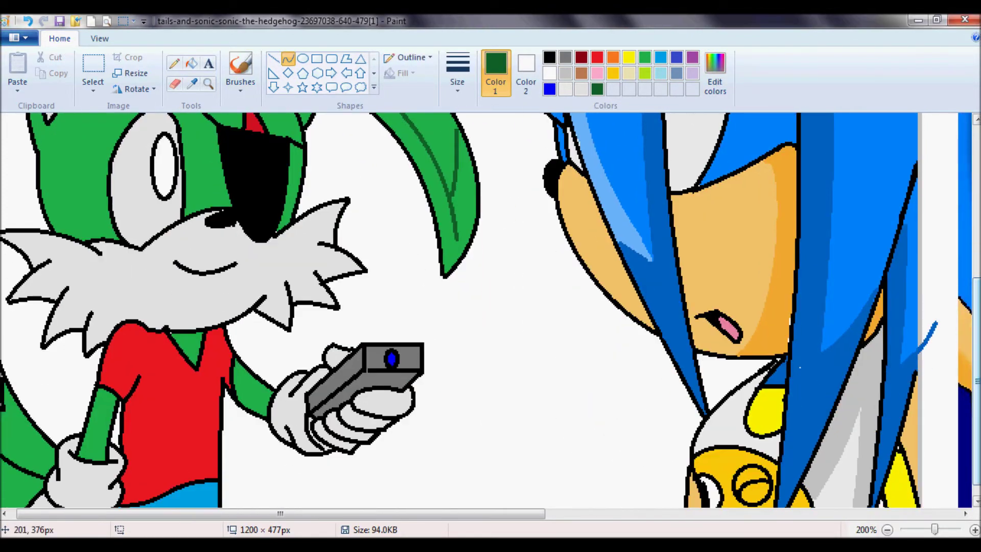
left_click(208, 83)
left_click(276, 401)
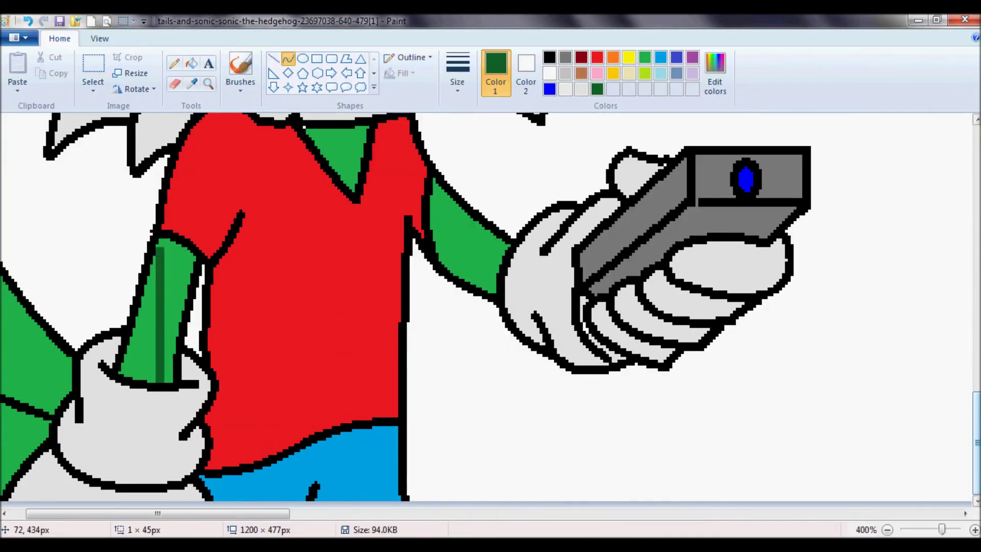
left_click_drag(160, 381, 179, 265)
left_click_drag(468, 238, 437, 217)
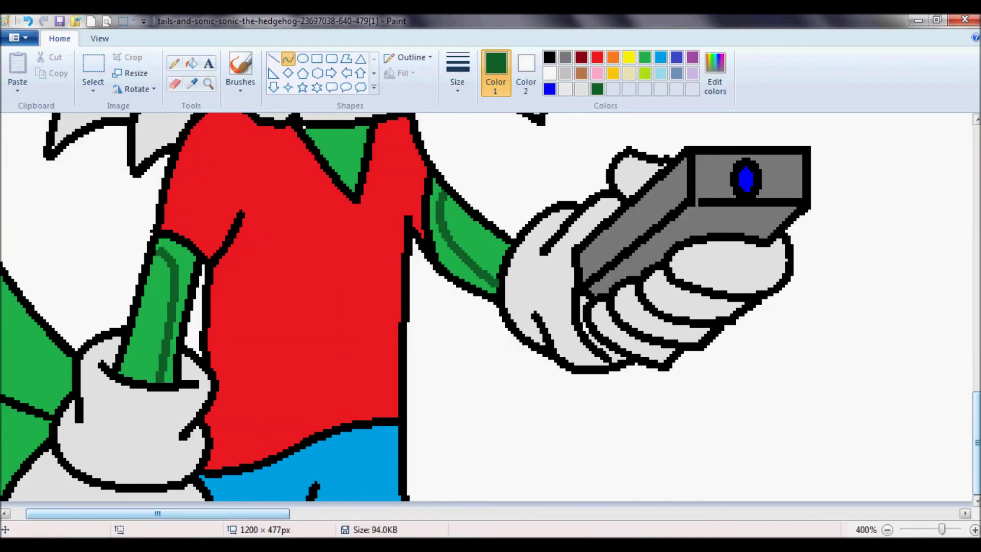
scroll(432, 307, "left", 2)
scroll(270, 339, "up", 5)
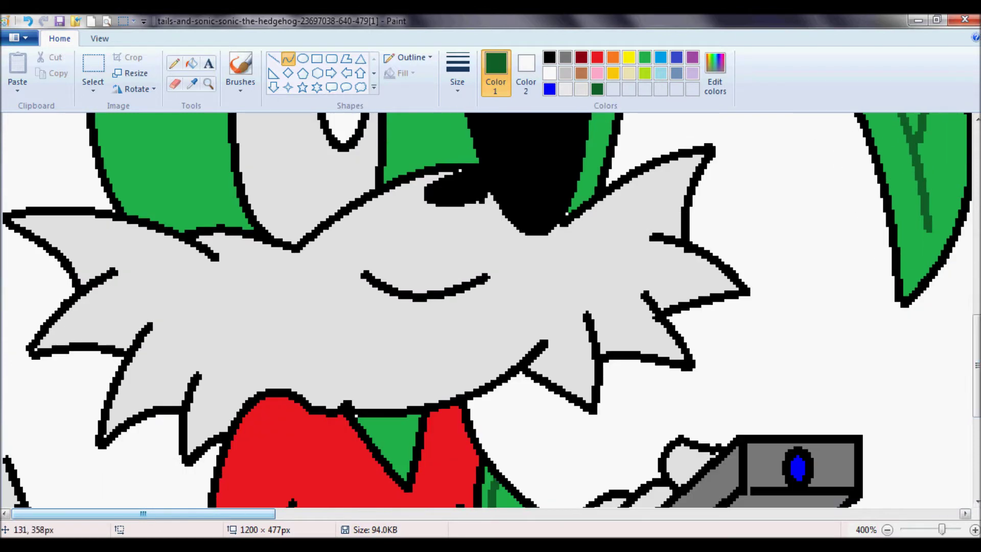
Draw a curved dark green shading line down the side of the fox's face and fill the face and bang shadows
scroll(490, 306, "up", 5)
left_click_drag(115, 228, 215, 455)
left_click_drag(163, 347, 138, 333)
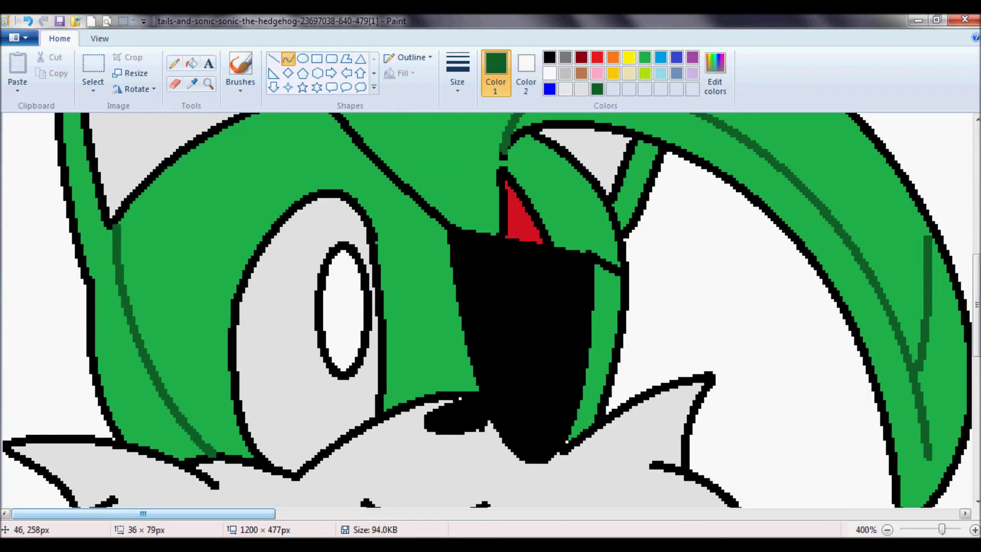
scroll(491, 307, "up", 2)
left_click(192, 63)
left_click(879, 306)
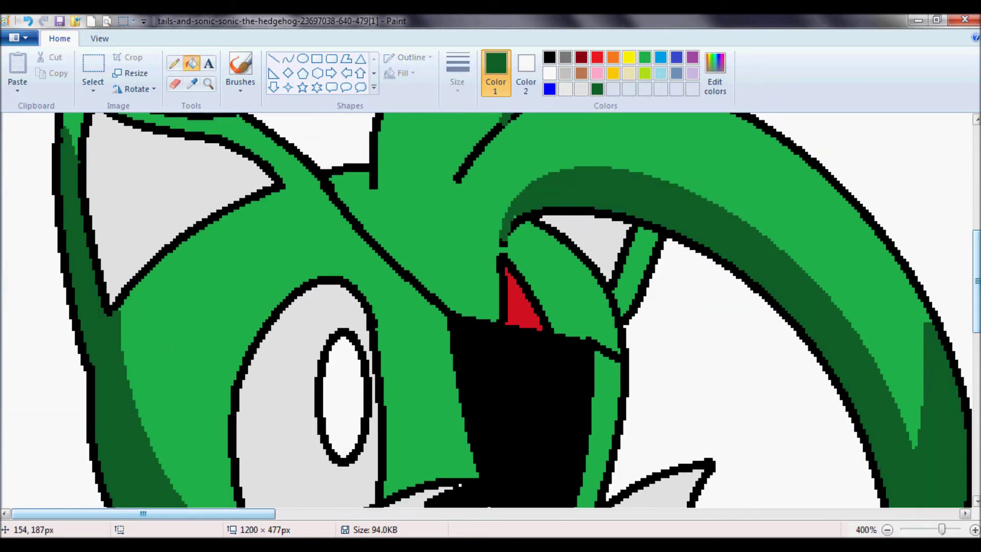
Fill the shadow areas on the fox's neck and both arms with dark green
scroll(491, 306, "up", 3)
scroll(491, 307, "down", 8)
left_click(388, 366)
left_click(225, 485)
left_click(511, 460)
Define a dark red from the fox's shirt colour, outline curved folds on the shirt and fill its shadows
scroll(490, 306, "down", 5)
left_click(192, 83)
left_click(715, 71)
left_click(353, 378)
left_click(287, 58)
mouse_move(207, 250)
left_mouse_down()
mouse_move(271, 181)
mouse_move(287, 483)
left_mouse_up()
left_click_drag(278, 255, 327, 245)
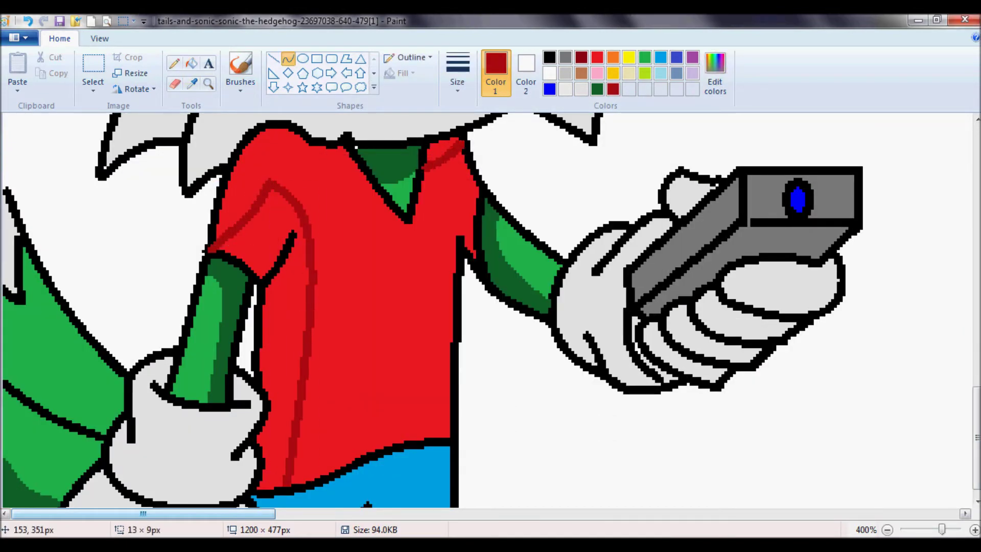
left_click(191, 63)
left_click(276, 306)
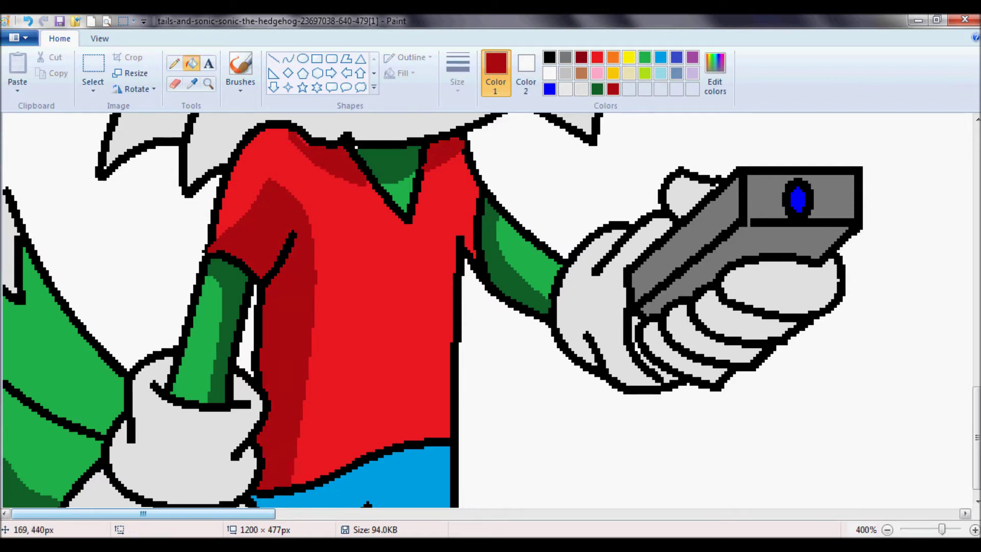
Define a dark blue custom colour and shade the hip side of the fox's trousers below the shirt hem
left_click(716, 71)
left_click(352, 379)
scroll(490, 306, "down", 1)
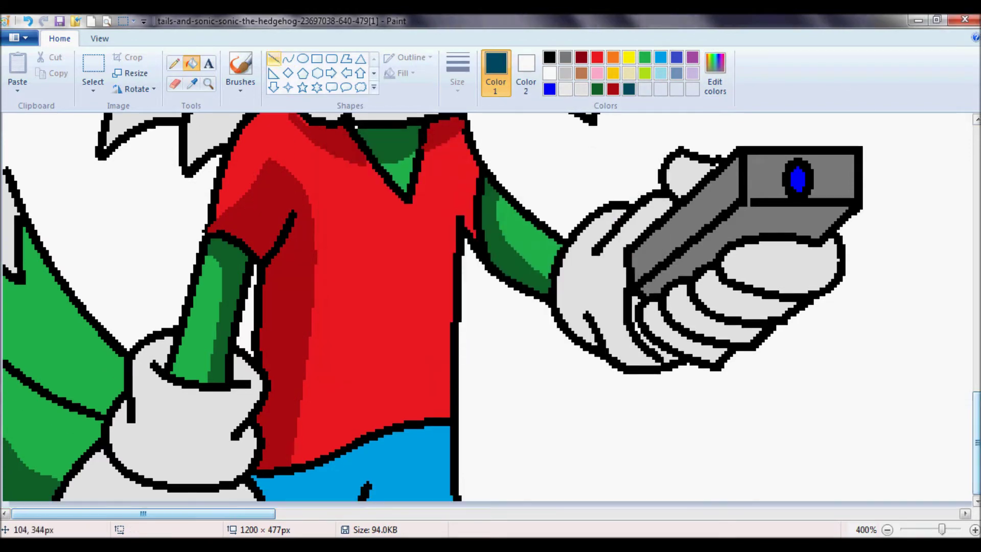
left_click(287, 58)
left_click_drag(305, 473, 306, 500)
scroll(491, 307, "down", 2)
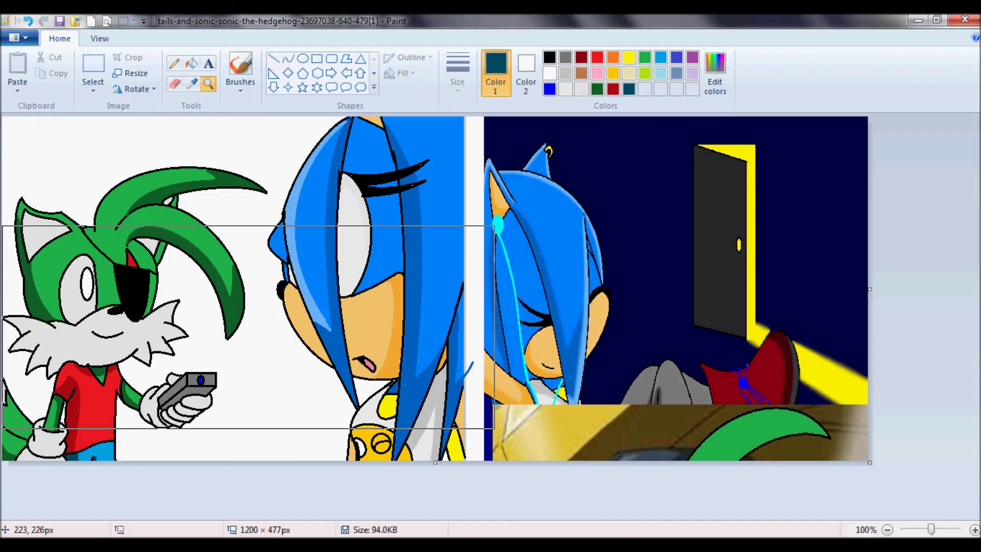
Define a light green custom colour and draw curved highlight lines along the fox's two long bangs
left_click(716, 72)
left_click(357, 379)
left_click(208, 83)
left_click(321, 249)
left_click(389, 240)
left_click(288, 59)
left_click_drag(165, 416, 460, 252)
left_click_drag(312, 332, 266, 286)
scroll(491, 306, "down", 3)
left_click_drag(565, 377, 230, 246)
left_click_drag(399, 312, 511, 215)
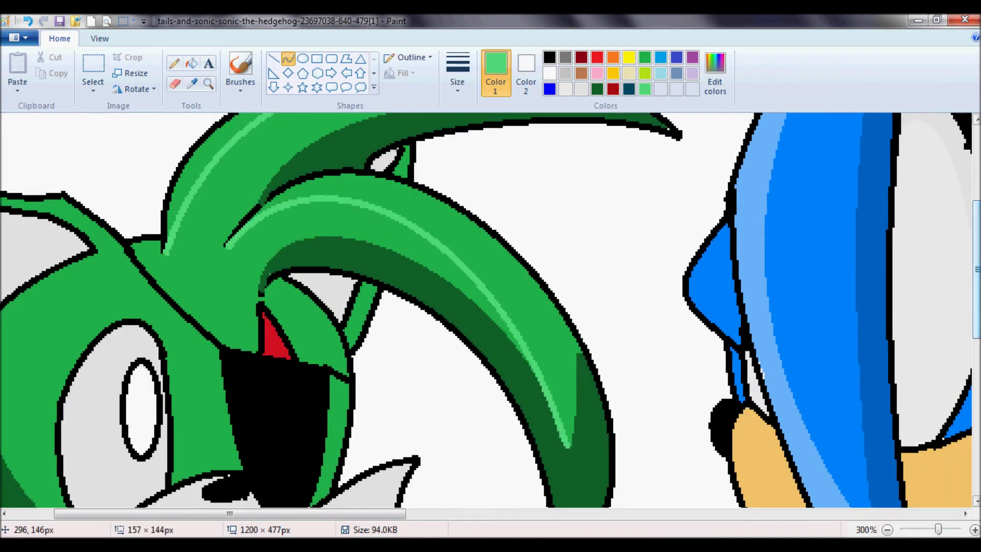
Draw a curved light green highlight along the fox's tail edge and fill the tail and arm highlights
scroll(299, 253, "up", 3, "ctrl")
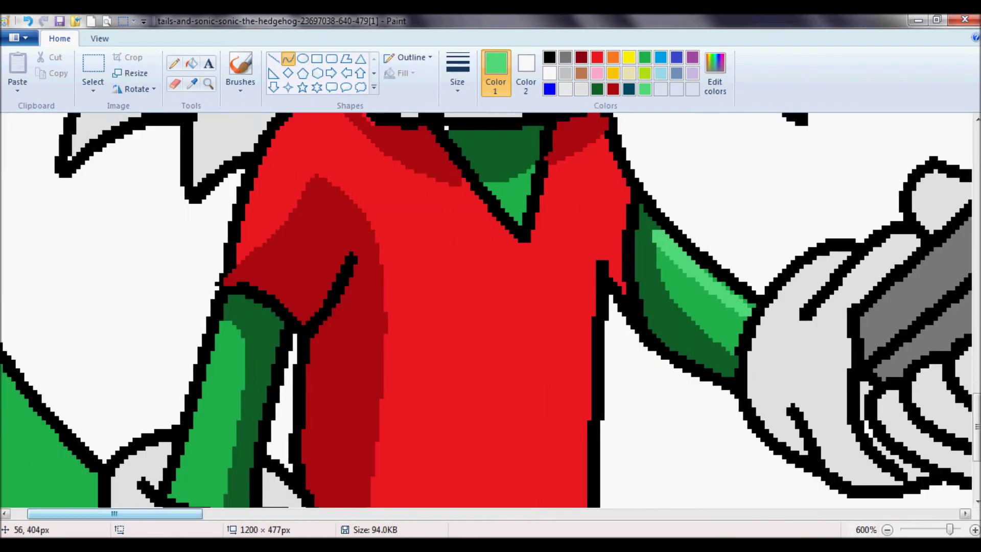
left_click_drag(84, 483, 32, 306)
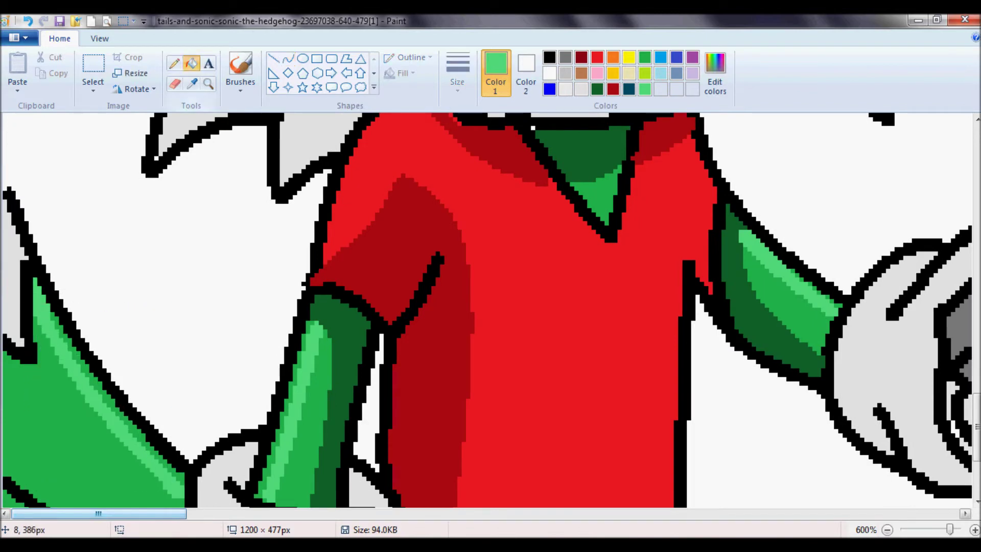
left_click(191, 63)
left_click(31, 307)
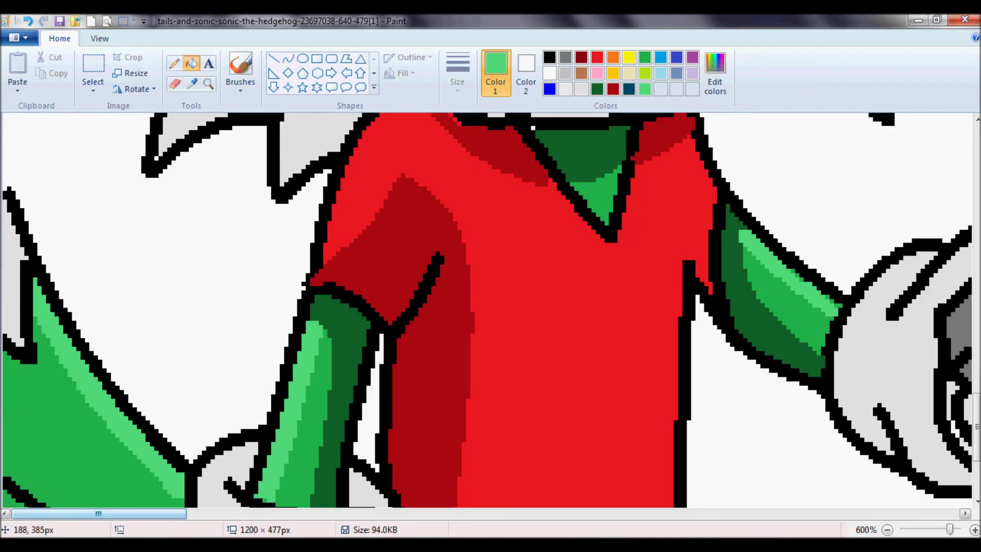
Fill the bang highlights with light green and add a curved, filled highlight along the fox's ear rim
scroll(490, 307, "up", 10)
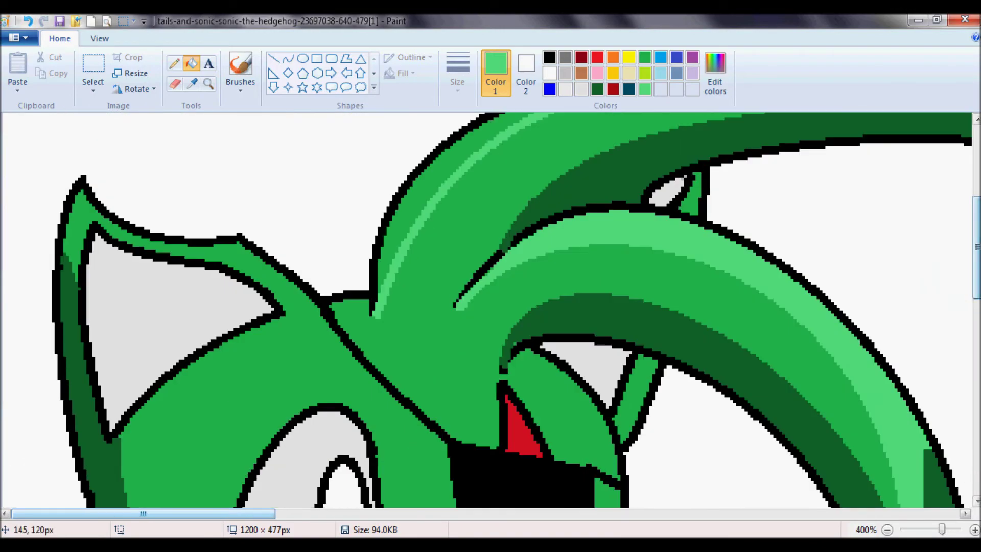
key("ctrl+Page_Up")
left_click(288, 58)
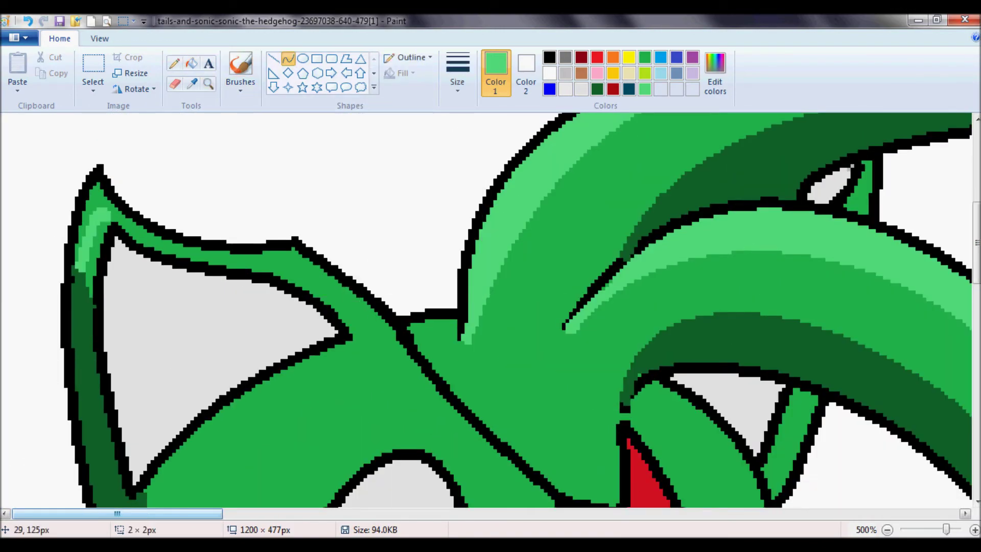
left_click_drag(255, 270, 378, 327)
left_click(191, 63)
left_click(286, 286)
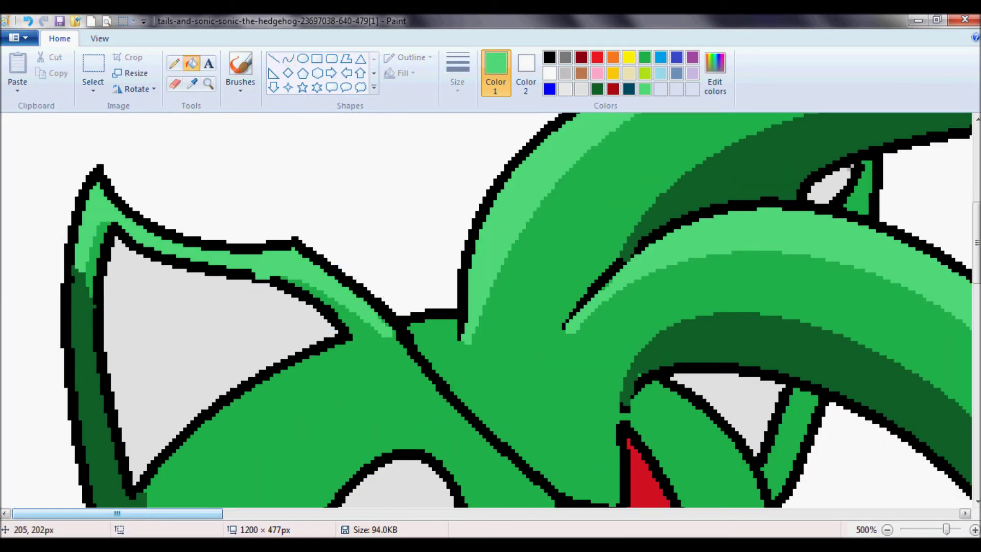
Define a light red of RGB 242, 94, 98 from the shirt colour and highlight the shirt's edge beside the raised arm
key("ctrl+Page_Down")
key("ctrl+Page_Down")
key("ctrl+Page_Down")
left_click(191, 84)
left_click(87, 393)
left_click(715, 71)
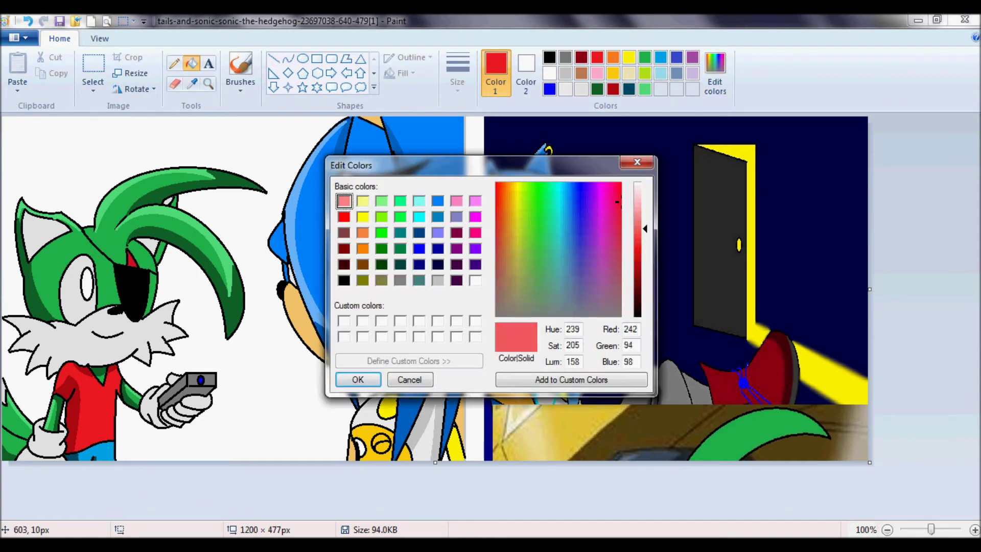
left_click(364, 377)
left_click(118, 390)
left_click(117, 393)
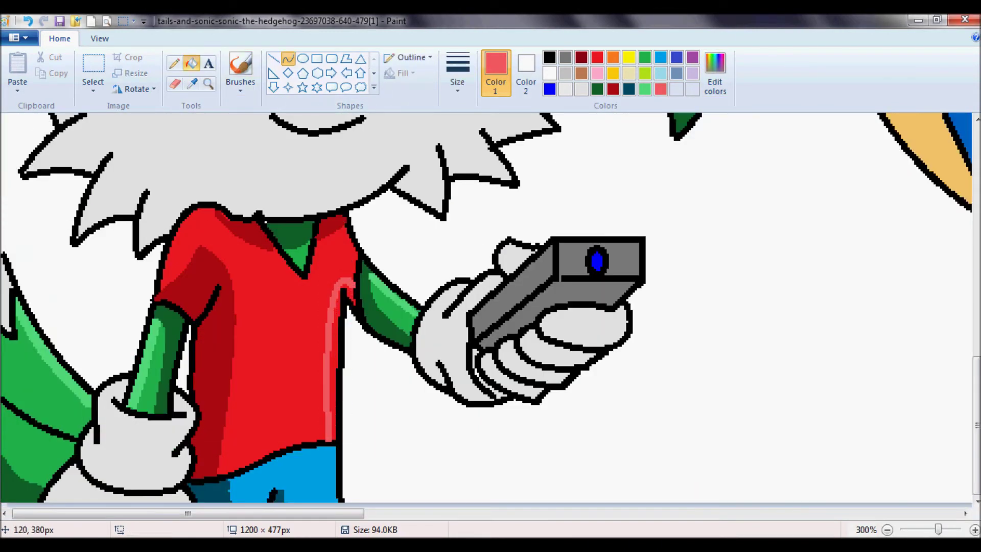
Define a light blue of RGB 56, 200, 254 from the trousers' colour and highlight the trousers' outer edge
left_click(225, 480)
left_click(715, 72)
left_click_drag(639, 274, 639, 252)
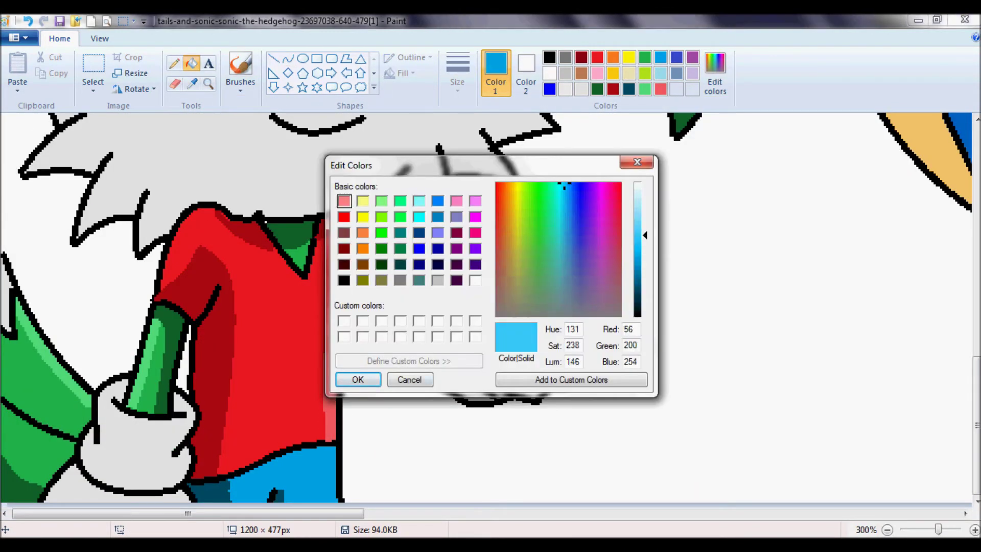
left_click(355, 379)
left_click(288, 59)
Define a darker grey from the glove colour and draw curved shading lines on the fox's gloves and tail tip
left_click(191, 83)
left_click(573, 327)
left_click(715, 71)
left_click_drag(645, 192, 645, 201)
left_click(357, 378)
left_click(208, 84)
left_click(240, 225)
left_click(288, 59)
left_click_drag(156, 473, 199, 392)
left_click_drag(184, 435, 218, 419)
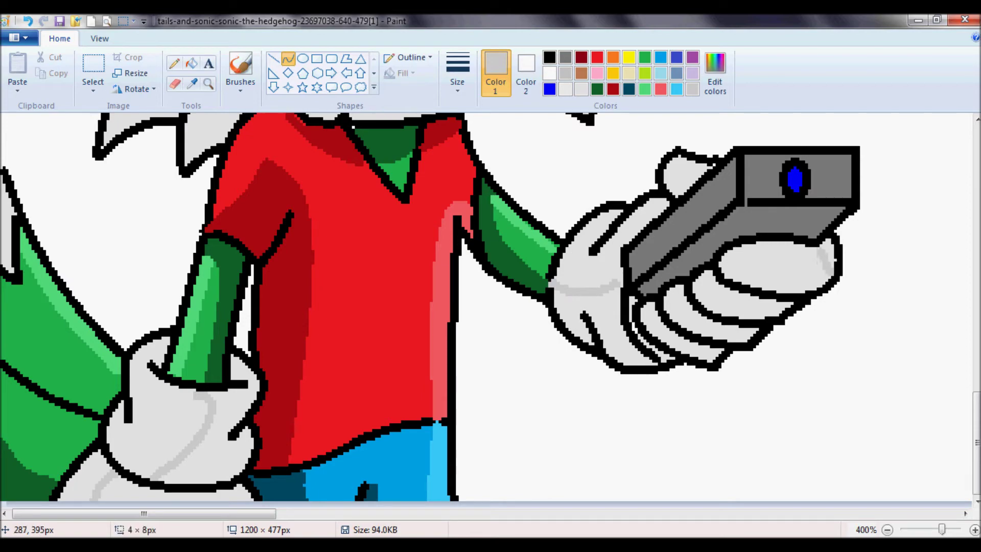
Fill the shadow areas of both gloves, the fingers and the tail tip with the darker grey
left_click(192, 63)
left_click(225, 439)
left_click(102, 485)
left_click(588, 312)
left_click(679, 338)
left_click(766, 261)
left_click(741, 299)
Define a dark grey custom colour and fill the underside of the fox's handheld device with it
left_click(565, 58)
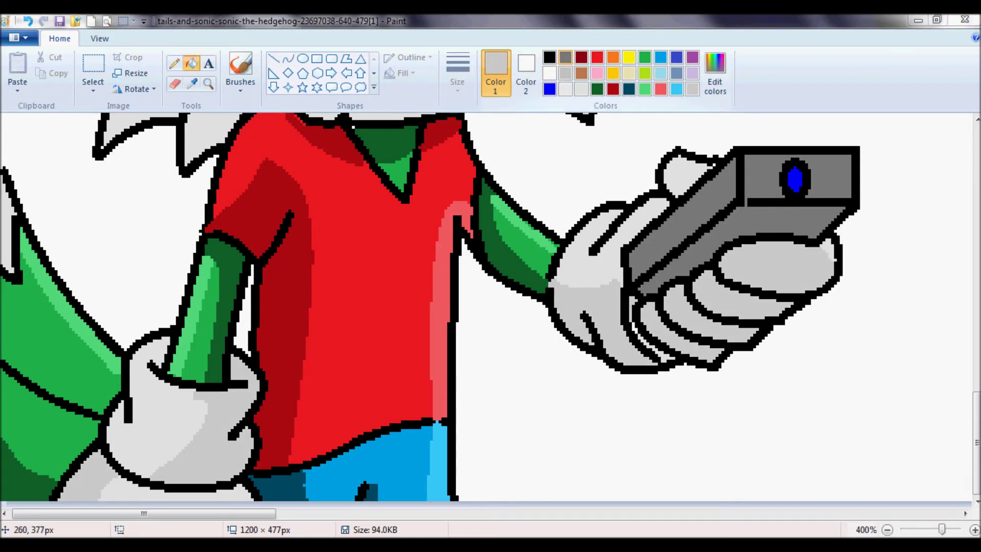
key("alt+Tab")
left_click(535, 515)
left_click(534, 515)
key("alt+Tab")
left_click(549, 57)
left_click(273, 59)
left_click(565, 58)
left_click(192, 63)
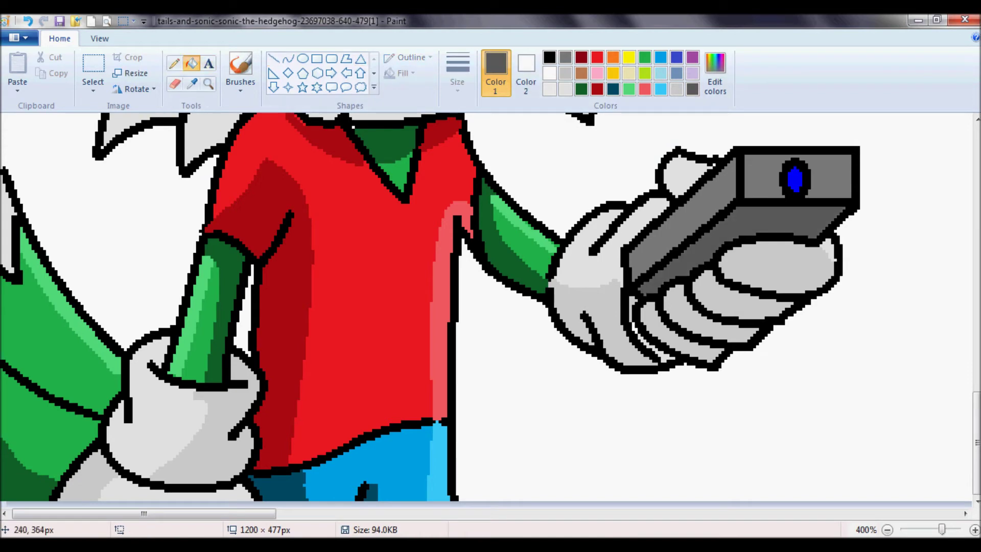
Reduce the canvas to 640 × 477 px, removing the reference images beside the drawing
scroll(493, 314, "down", 3)
key("ctrl+z")
key("ctrl+z")
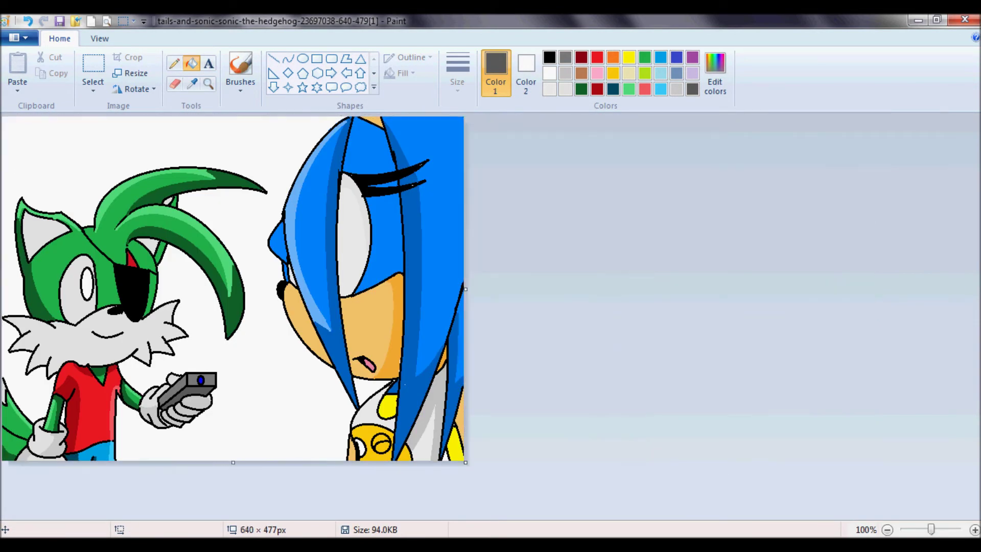
key("alt+Tab")
key("alt+Tab")
Define a dark yellow of RGB 221, 221, 0 and fill the iris of the fox's eye
left_click(208, 84)
left_click(92, 245)
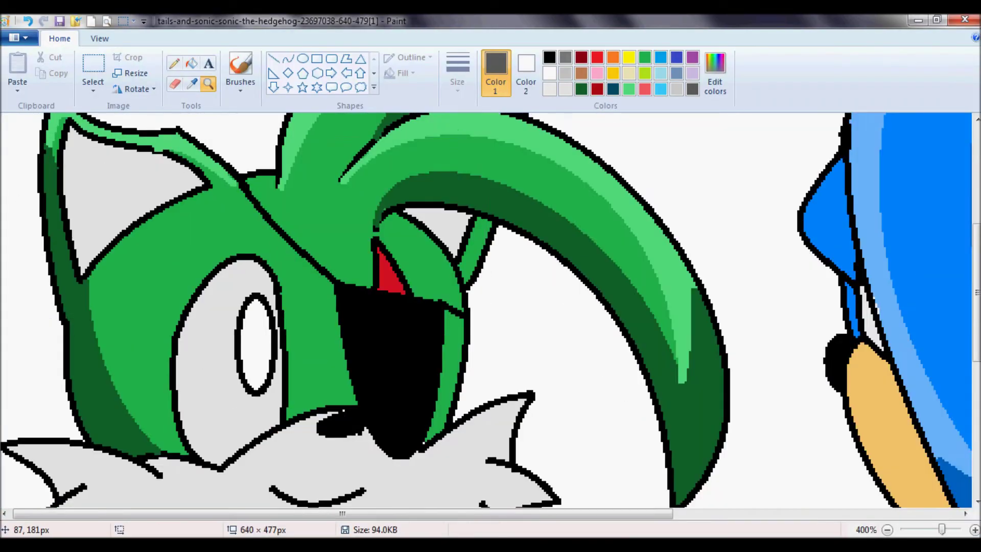
left_click(102, 266)
key("alt+h")
key("e")
key("c")
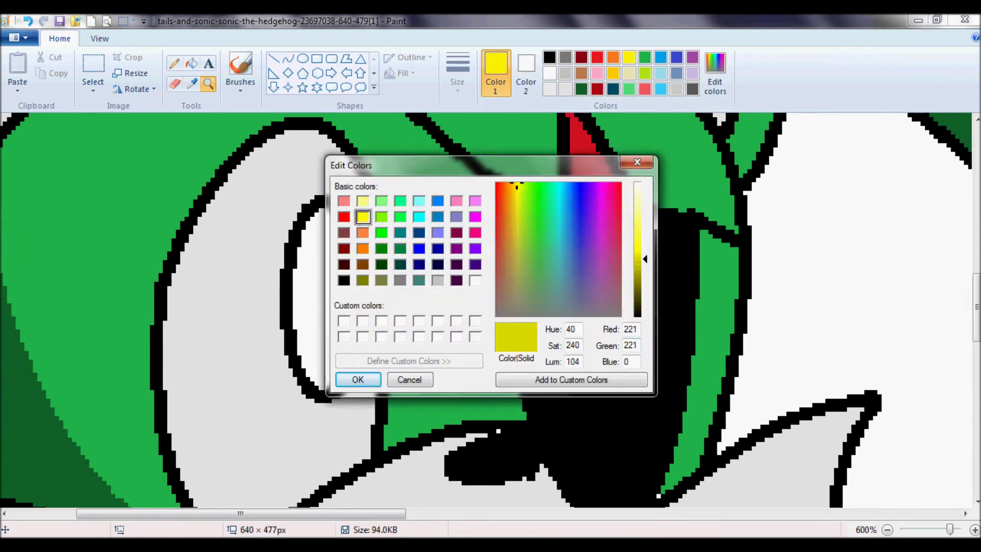
left_click(358, 379)
left_click(192, 64)
left_click(322, 317)
Draw a filled black oval pupil in the iris and add a light grey oval glint above it
left_click(550, 57)
left_click(302, 58)
left_click_drag(311, 248, 335, 295)
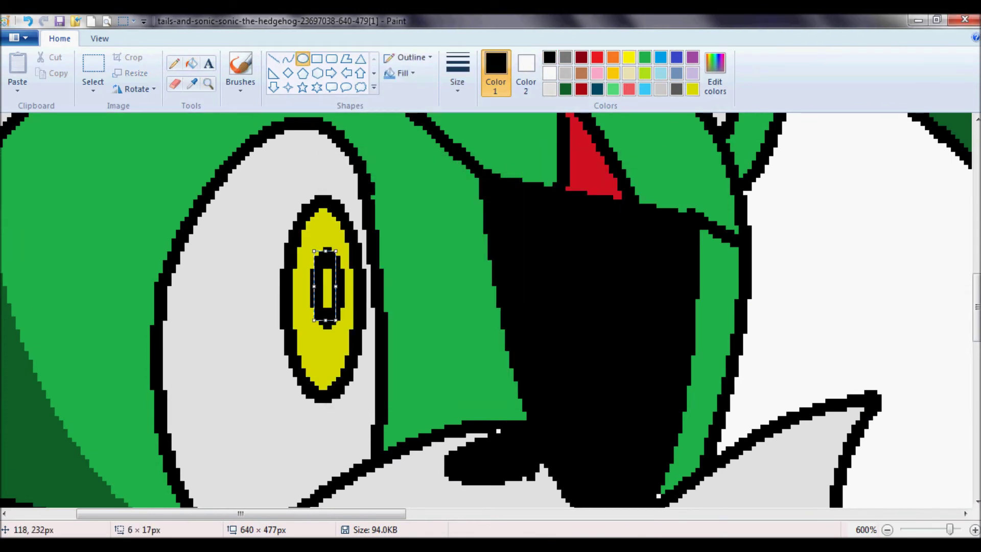
left_click(191, 63)
left_click(327, 291)
left_click(550, 89)
left_click(302, 58)
left_click_drag(304, 227, 323, 264)
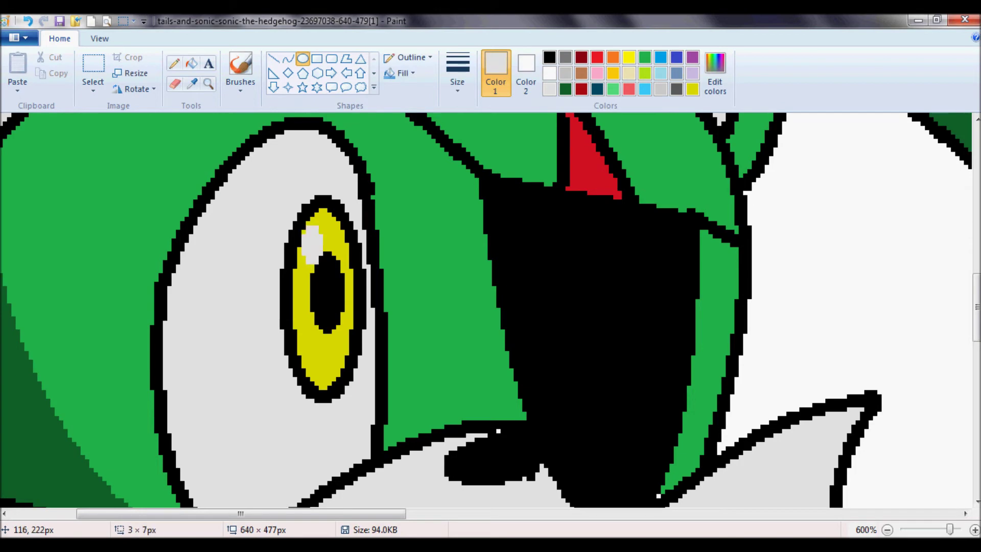
Define a darker yellow custom colour, draw a curved shading line low in the iris and fill the area above it
left_click(209, 84)
left_click(327, 187)
left_click(693, 89)
left_click(192, 64)
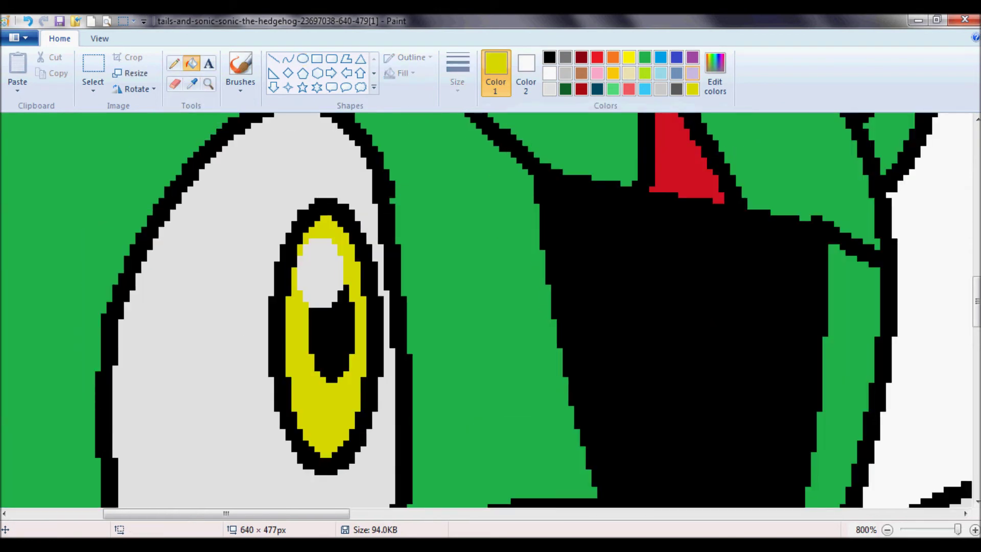
key("alt+h")
key("e")
key("c")
left_click_drag(644, 260, 644, 276)
left_click(359, 379)
left_click(288, 58)
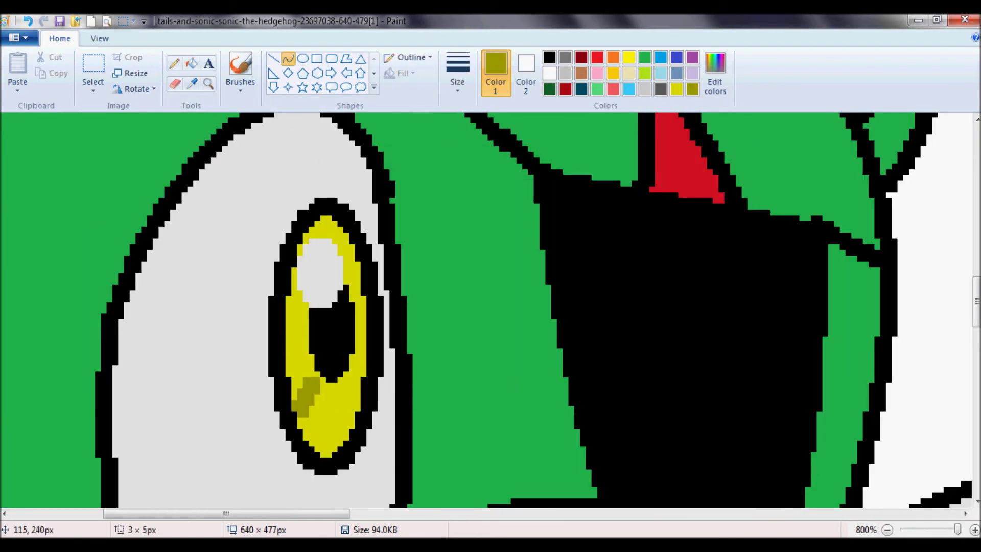
left_click(192, 63)
left_click(357, 327)
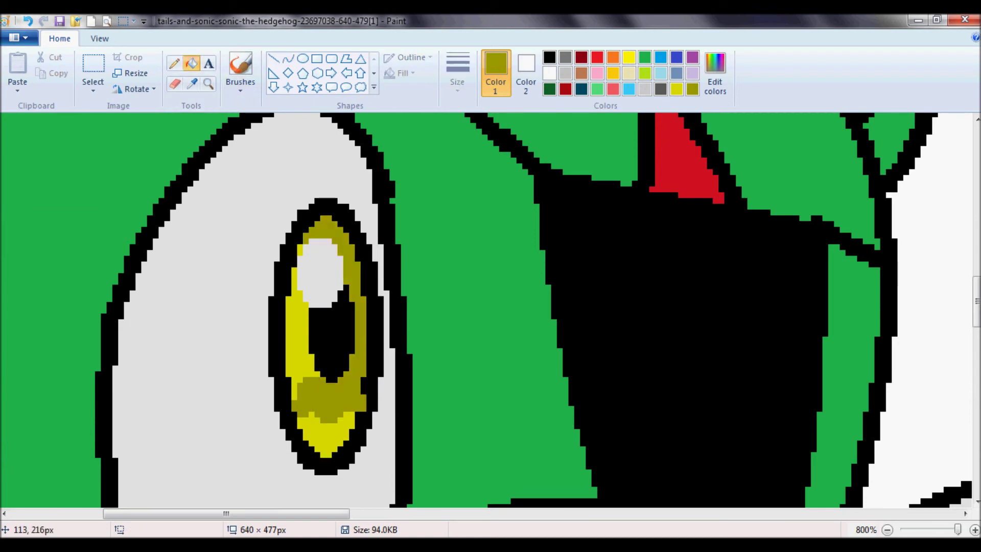
Sample the glove's shadow grey and draw a curved shading line on the lower cheek fur above the shirt's shoulder
scroll(490, 306, "down", 6)
left_click(192, 83)
left_click(358, 409)
left_click(153, 286)
key("ctrl+z")
left_click(209, 83)
left_click(400, 365)
left_click(288, 58)
left_click_drag(189, 309, 328, 306)
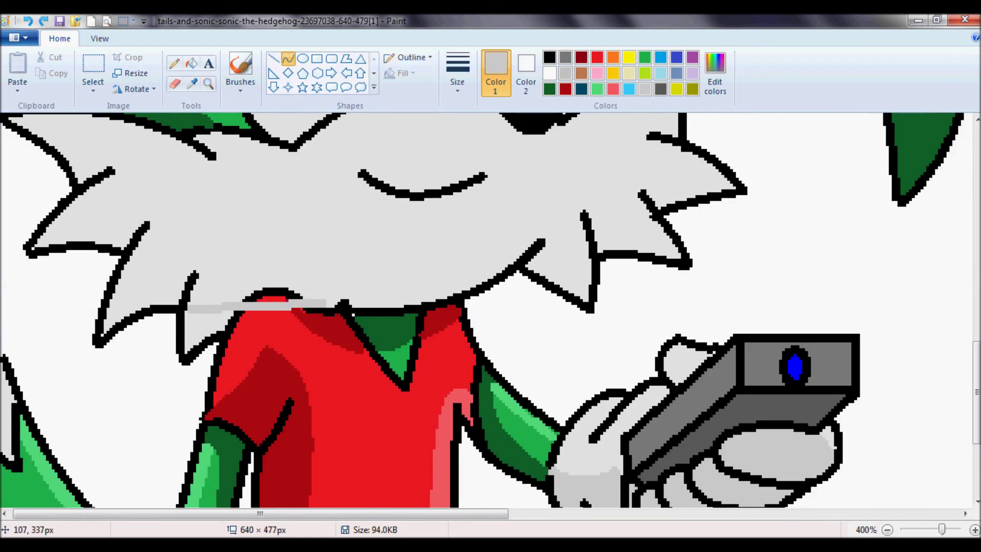
left_click_drag(259, 307, 258, 271)
Draw a curved grey shading line in the white of the fox's eye and fill the eye and cheek fur shadows
scroll(491, 310, "up", 2)
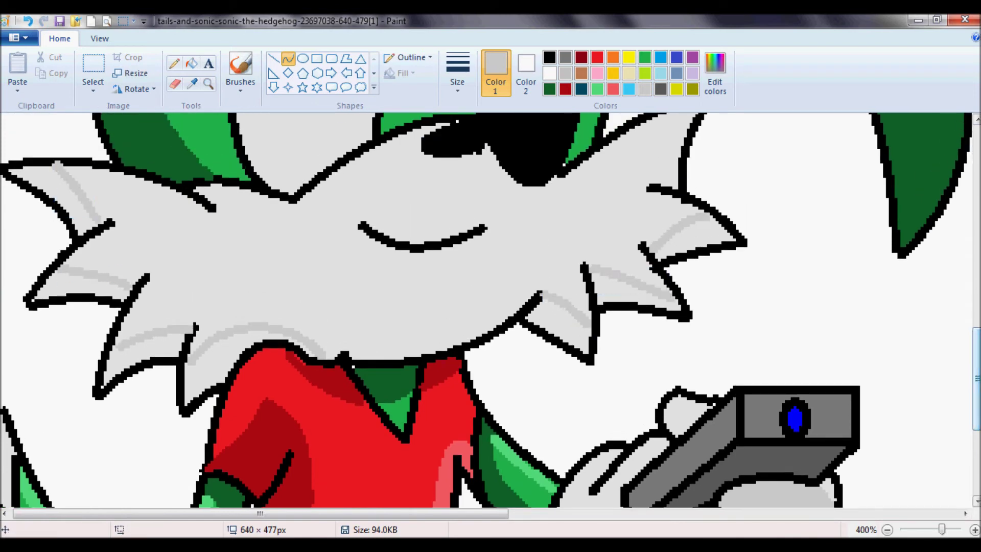
scroll(491, 311, "up", 6)
left_click_drag(352, 183, 241, 329)
left_click_drag(286, 256, 266, 183)
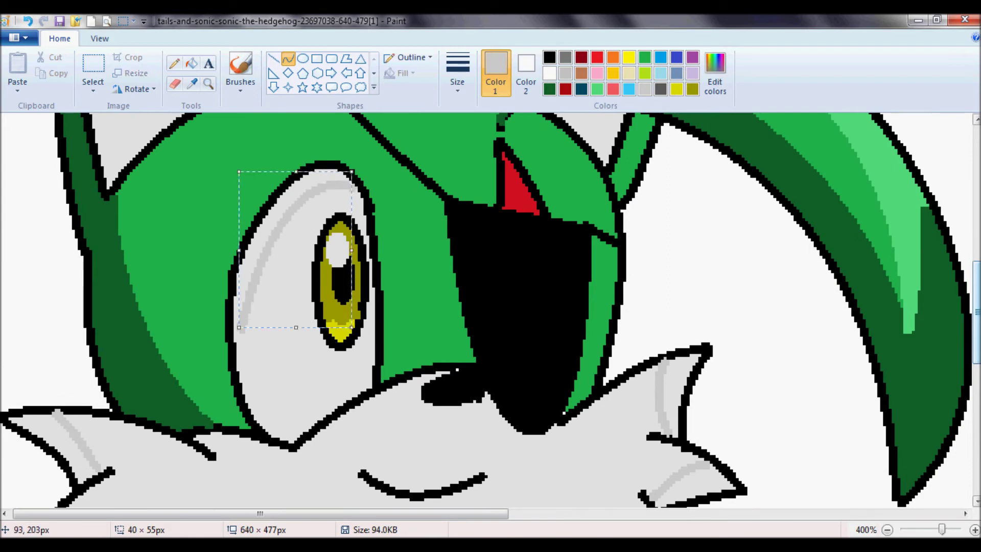
left_click(191, 62)
scroll(490, 310, "down", 3)
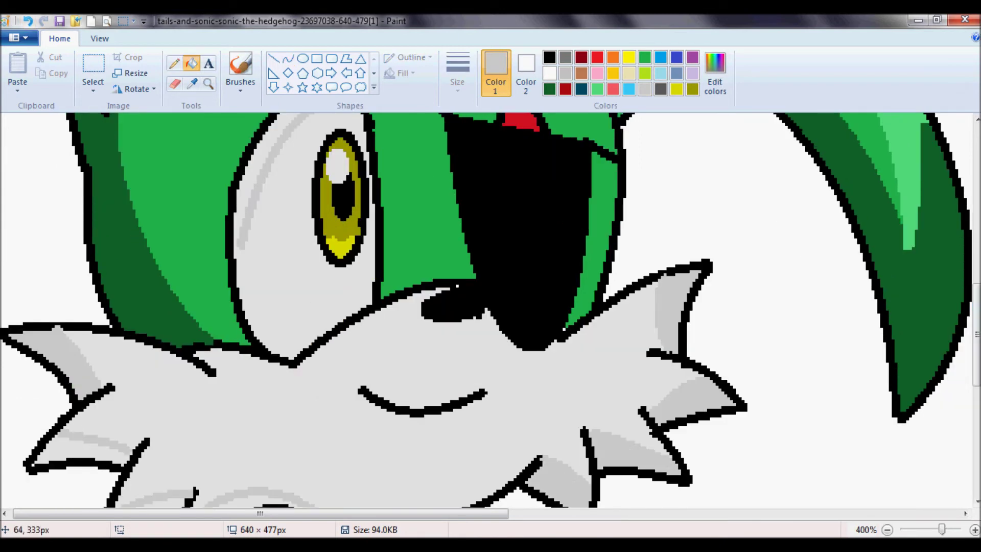
left_click(128, 451)
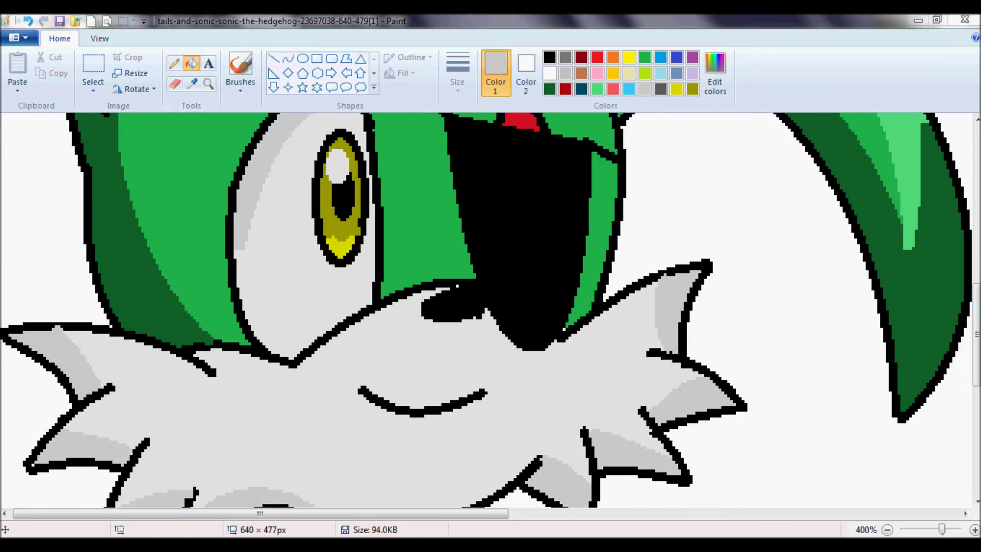
Draw a curved grey shading line inside the fox's ear and fill the inner ear shadows
scroll(491, 310, "up", 8)
left_click(287, 59)
left_click_drag(92, 168, 241, 240)
left_click(191, 63)
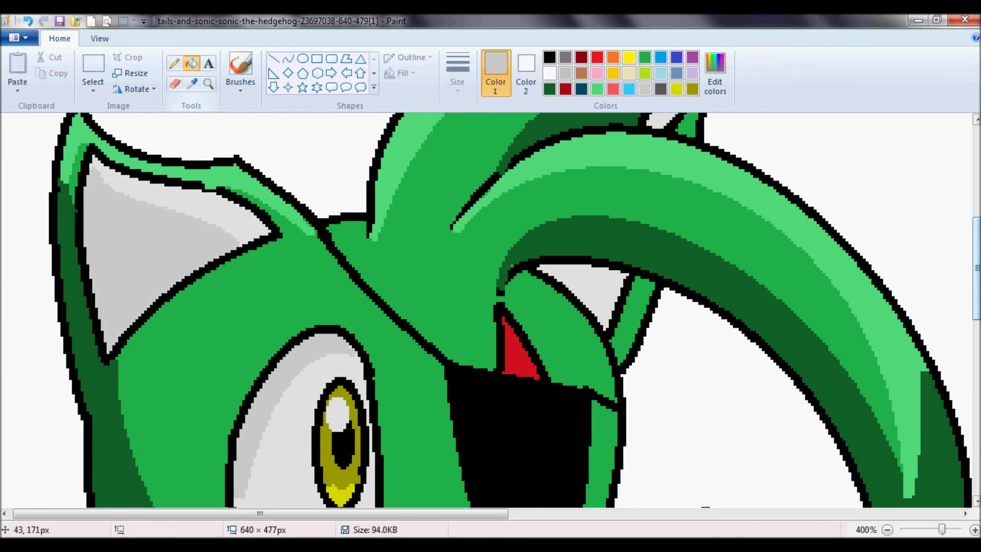
left_click(153, 256)
left_click(577, 287)
scroll(490, 310, "down", 3)
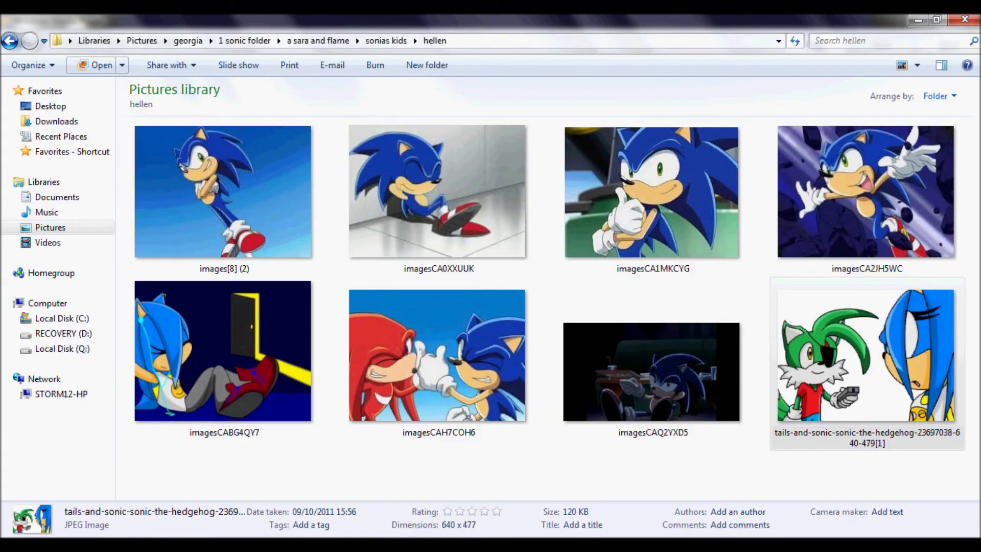
left_click(122, 65)
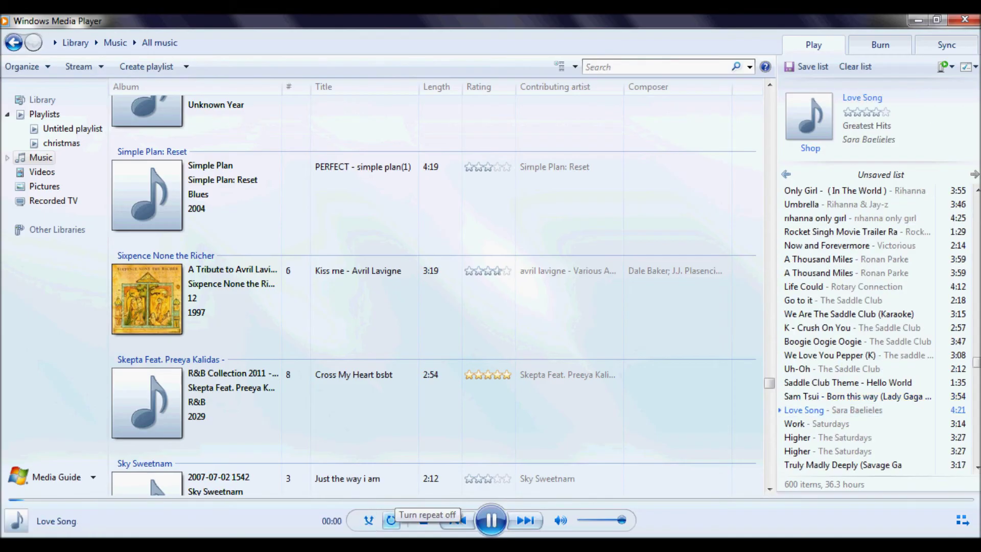
Switch to Windows Media Player and skip forward through several songs in the playlist
left_click(525, 520)
left_click(525, 521)
left_click(526, 520)
left_click(525, 520)
left_click(525, 520)
left_click(525, 520)
left_click(526, 520)
left_click(526, 520)
left_click(526, 521)
left_click(525, 521)
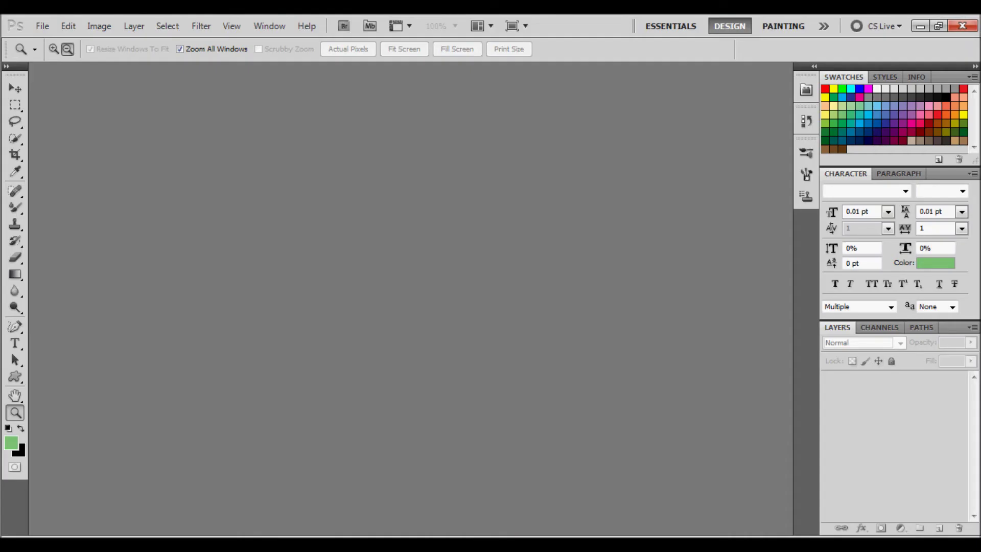
Return to Photoshop and soften the hedgehog's hair highlight and shading with the Blur tool at 50% strength
key("r")
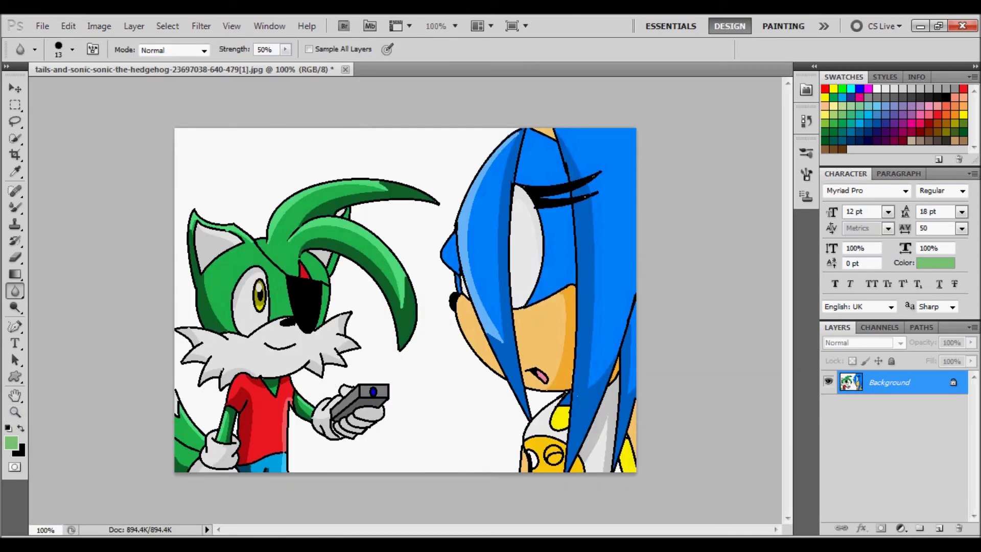
key("z")
left_click(573, 202)
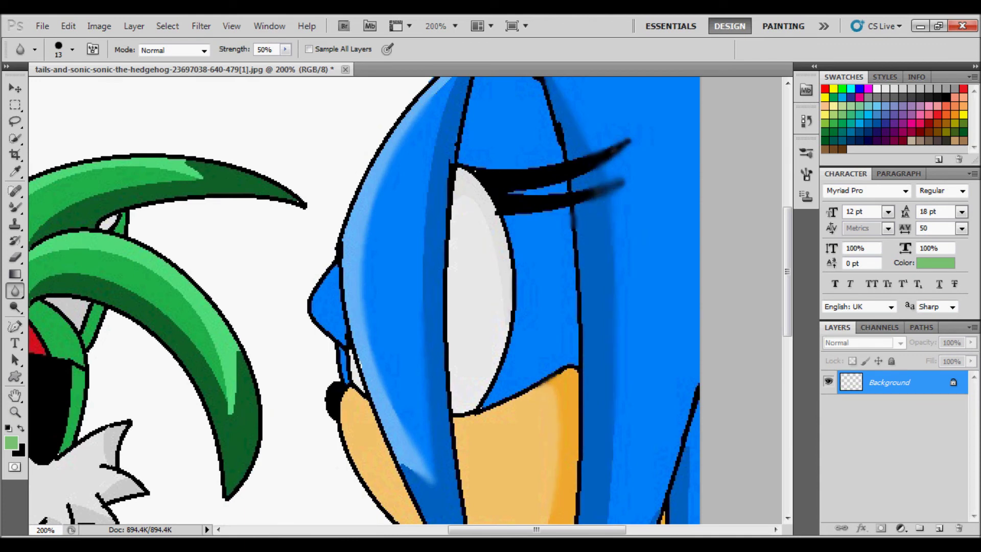
key("y")
Blur the highlight and shadow edges on the fox's green hair tufts
key("r")
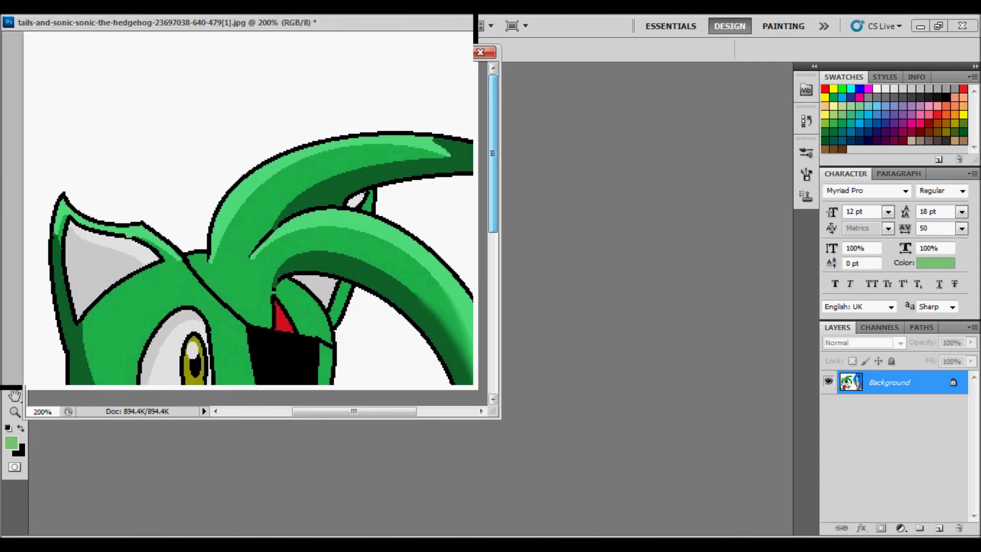
scroll(486, 276, "down", 5)
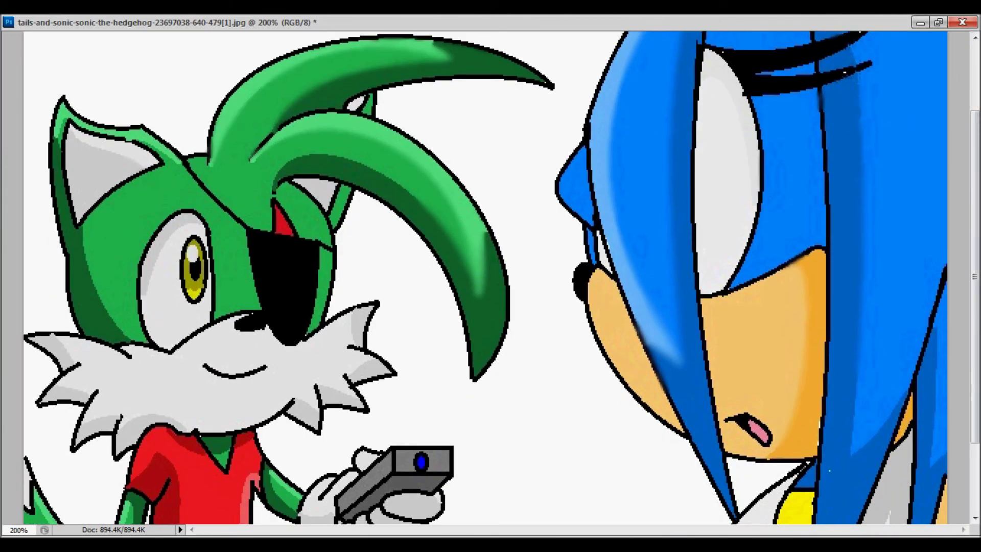
scroll(486, 276, "down", 3)
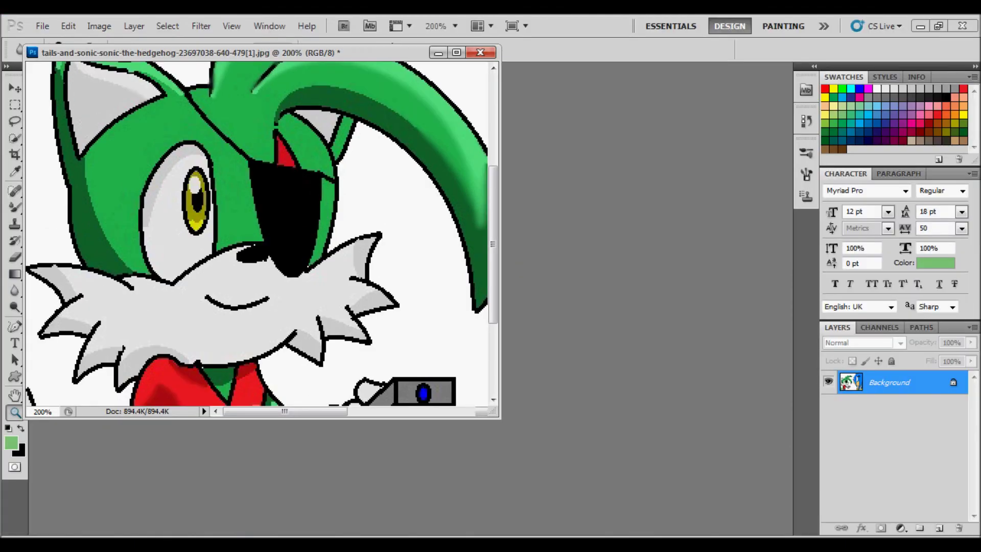
Blur the highlights and shadows on the fox's sleeve, lowered arm and red shirt
key("ctrl+plus")
scroll(260, 235, "down", 3)
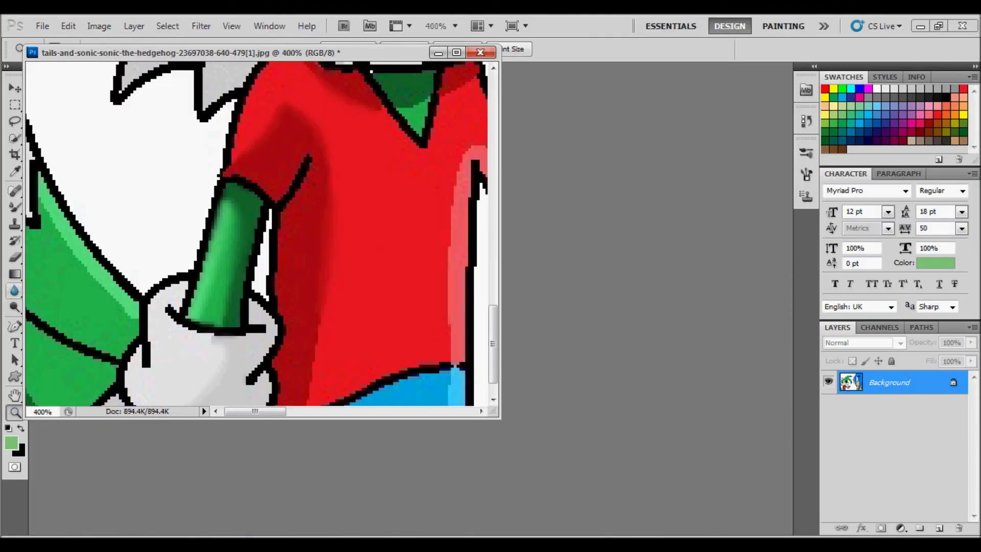
scroll(261, 235, "down", 2)
left_click_drag(333, 394, 458, 352)
Blur the shading on the fox's cheek fur, shirt collar and the arm holding the device
scroll(260, 235, "up", 10)
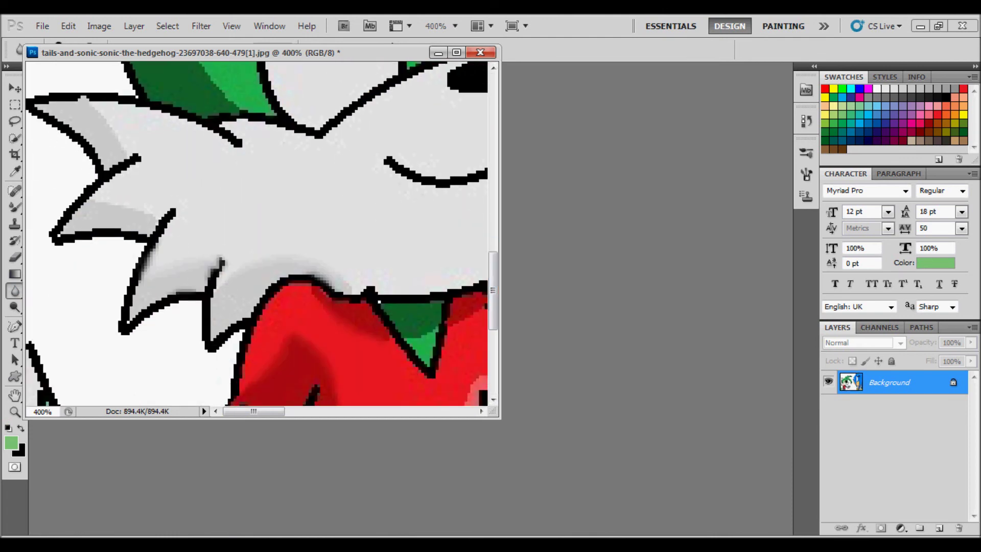
scroll(261, 235, "down", 6)
scroll(261, 235, "right", 8)
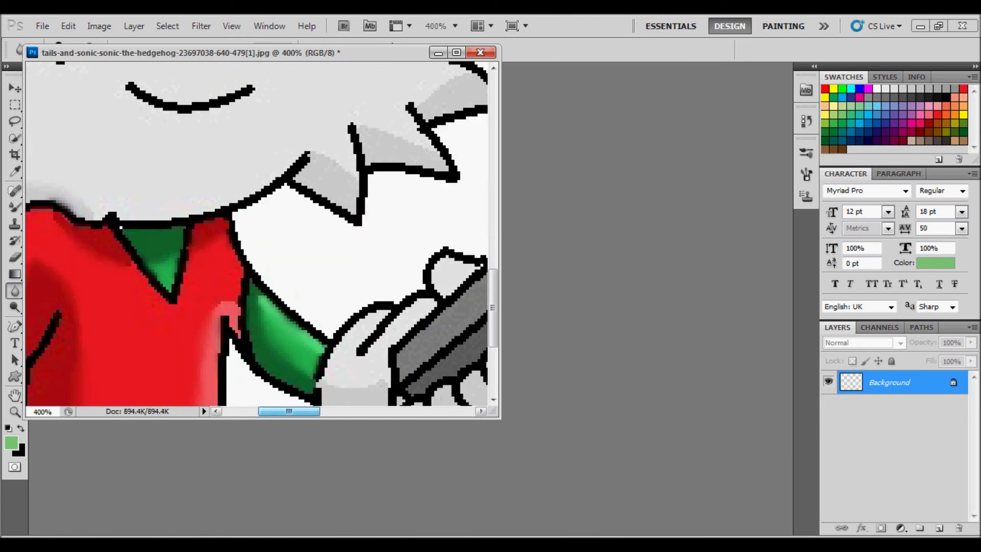
scroll(261, 235, "up", 5)
scroll(260, 235, "left", 6)
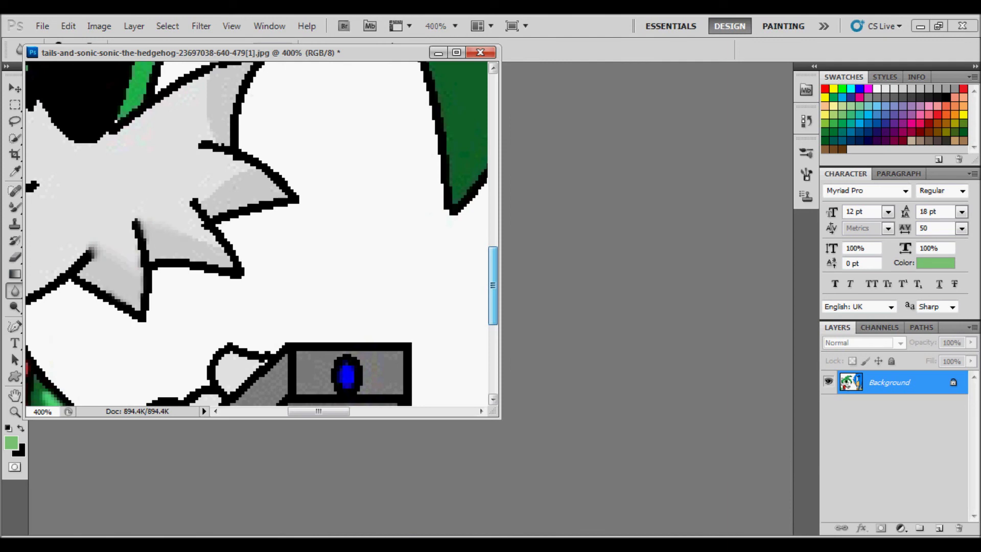
Soften the colours inside the fox's yellow iris and the shadows in the eye white and inner ear
scroll(260, 235, "up", 3)
scroll(260, 235, "up", 8)
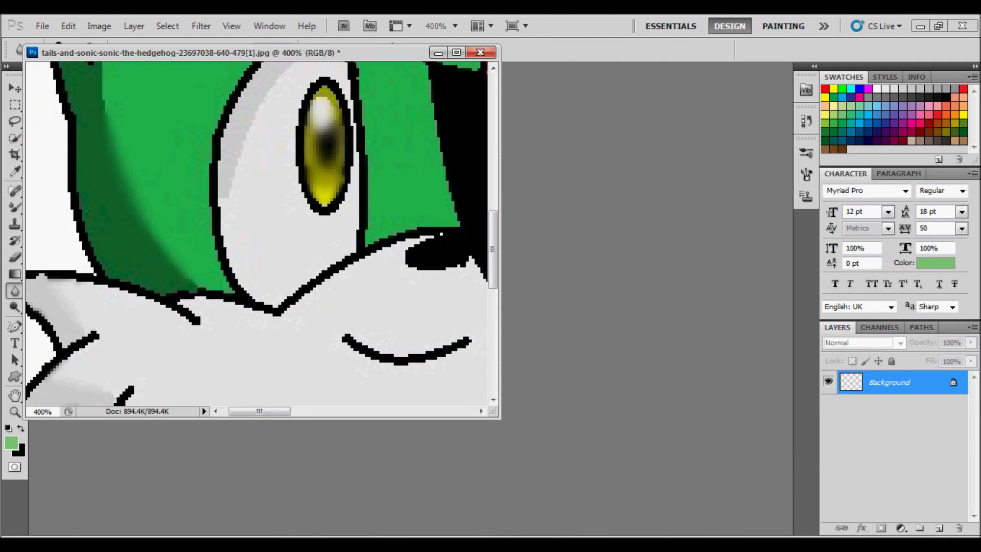
scroll(261, 235, "up", 6)
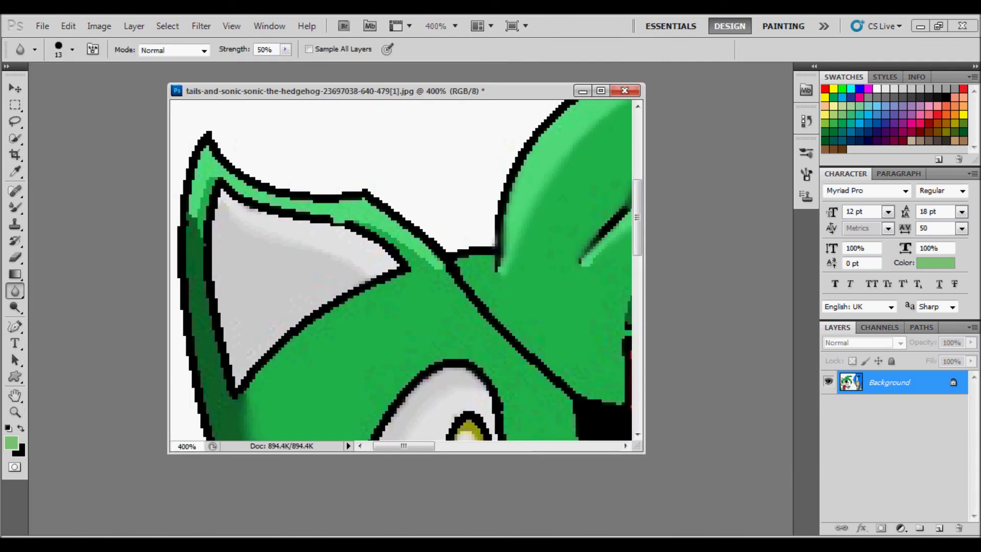
Set the blur brush size to 5 and soften the boundary between highlight and shadow on the fox's ear rim
left_click(807, 152)
left_click(806, 152)
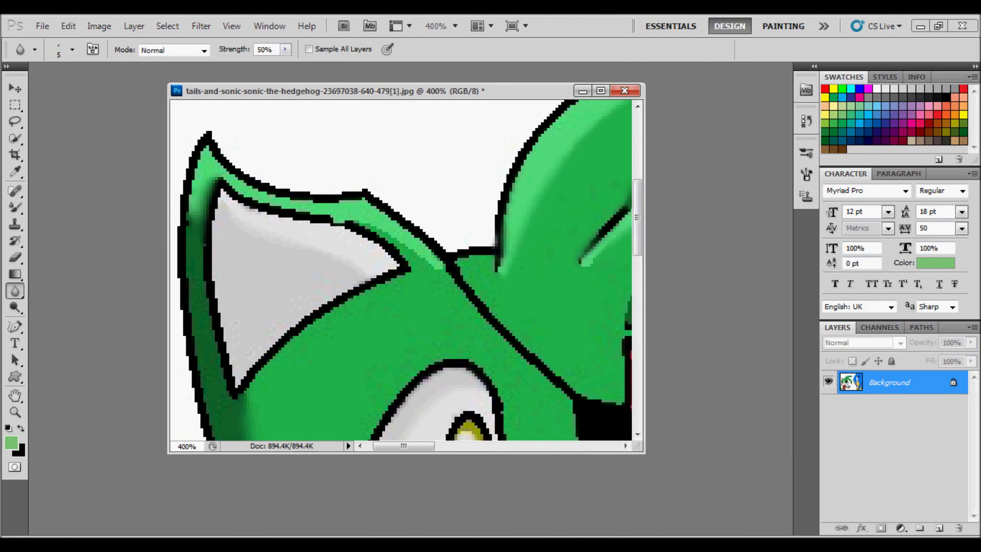
scroll(401, 271, "right", 5)
scroll(401, 271, "down", 3)
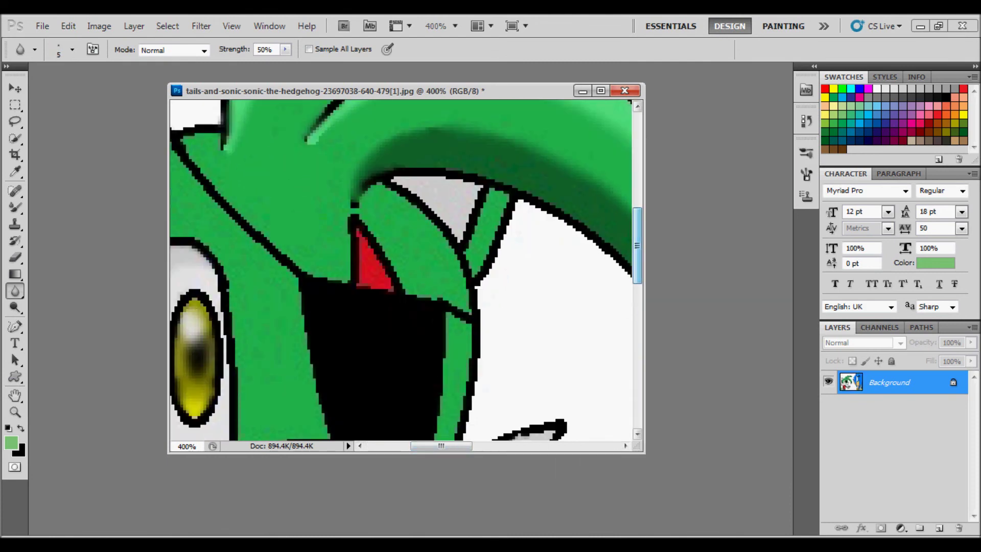
Blur the shading at the tip of the fox's long fringe and along the hedgehog's tan muzzle
scroll(401, 271, "right", 3)
scroll(401, 271, "left", 3)
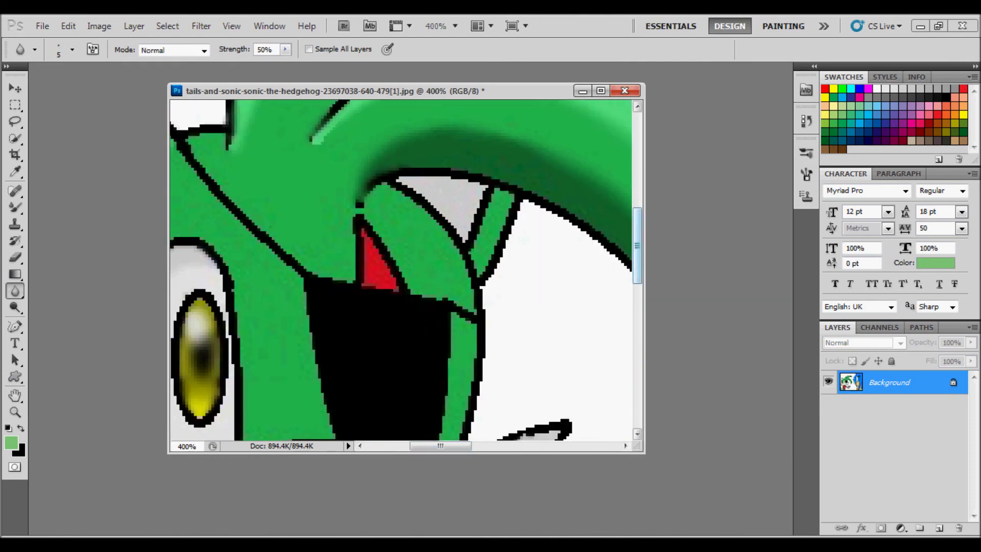
scroll(401, 271, "right", 5)
scroll(401, 271, "right", 5)
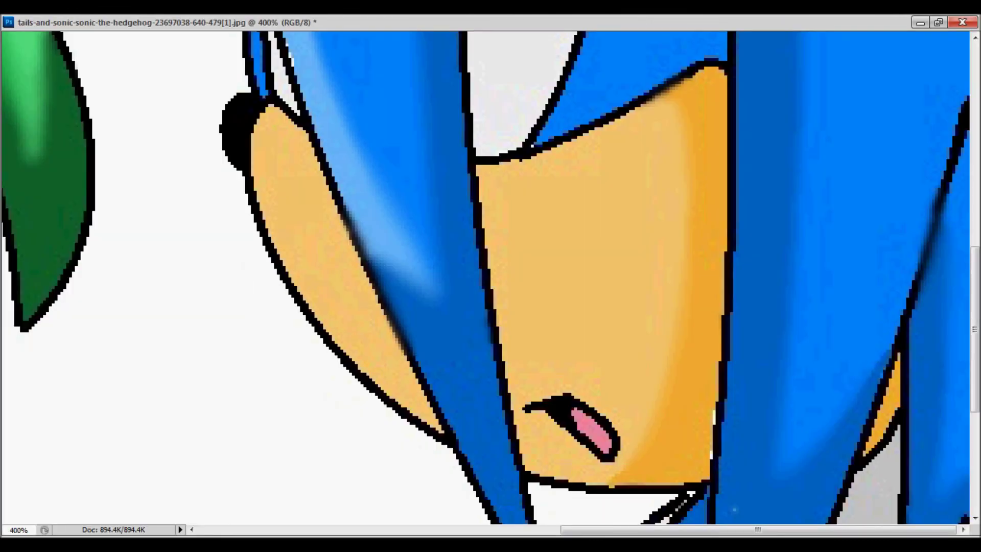
Smooth the jagged edges of the hedgehog's upper and lower black eyelashes with blur strokes
scroll(491, 276, "up", 3)
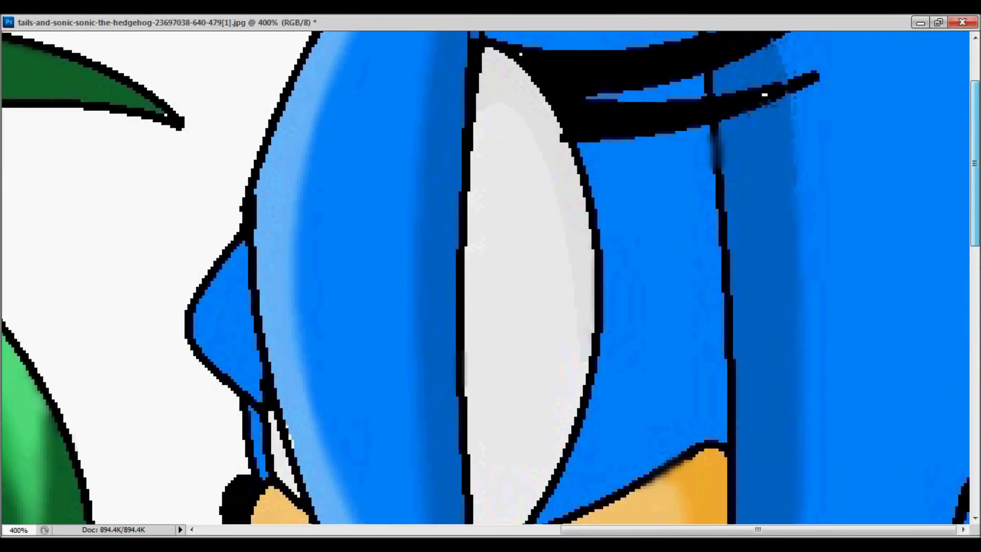
scroll(491, 276, "up", 2)
mouse_move(818, 184)
left_mouse_down()
mouse_move(725, 202)
mouse_move(588, 204)
left_mouse_up()
left_click_drag(496, 154, 741, 145)
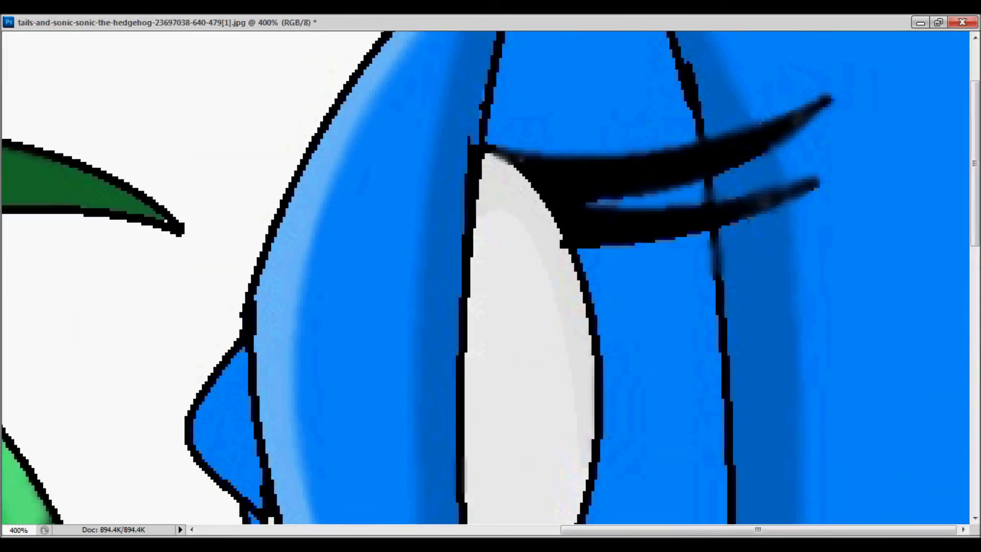
scroll(491, 276, "up", 2)
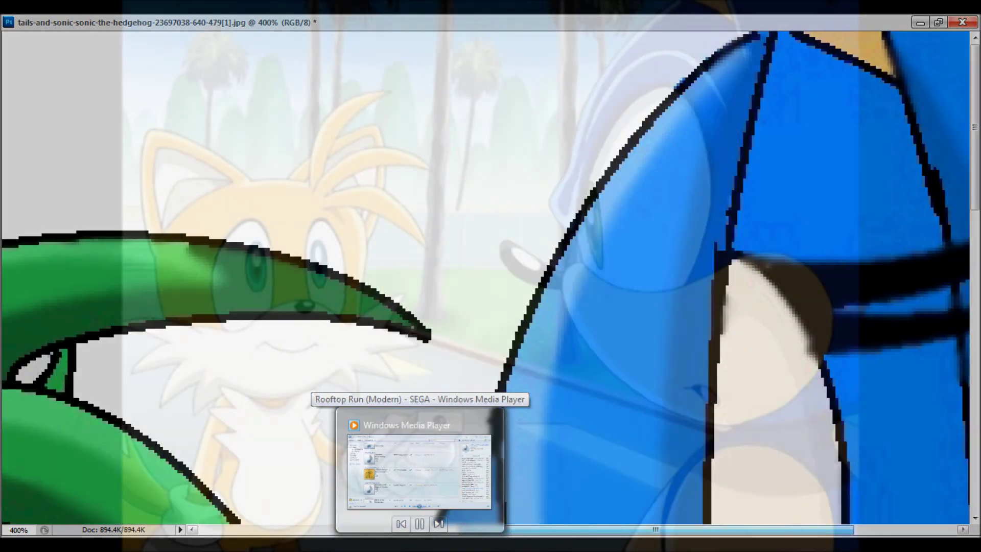